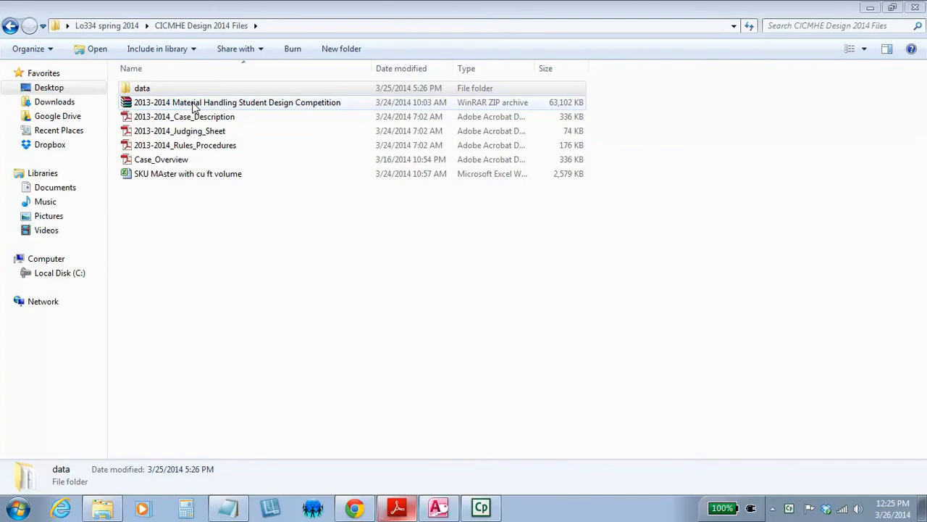
- Inspect the contents of the 2013-2014 Material Handling Student Design Competition ZIP archive and close it without extracting
{"action": "left_click", "coordinate": [194, 106]}
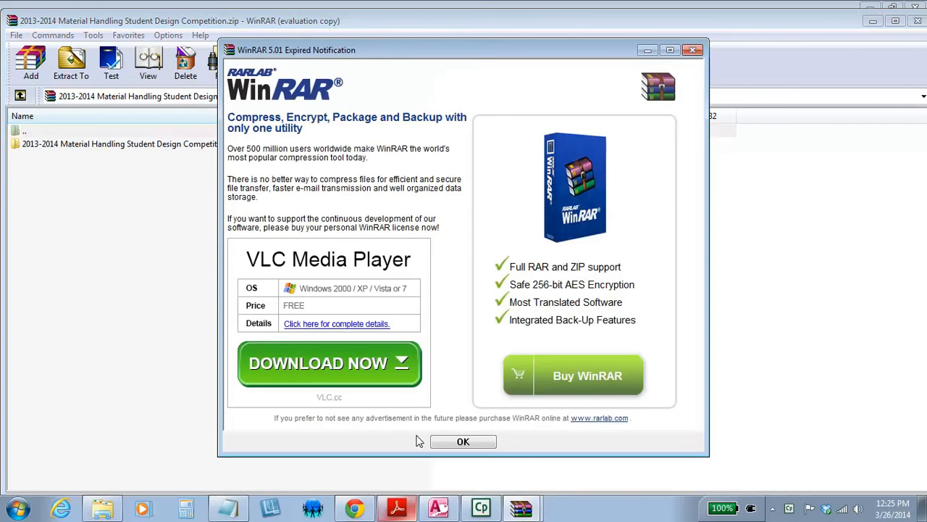
{"action": "left_click", "coordinate": [461, 442]}
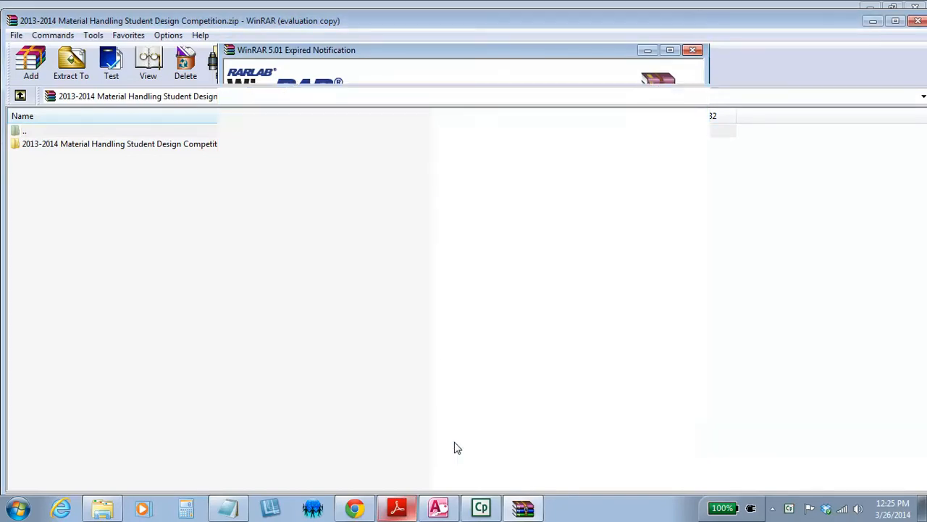
{"action": "left_click", "coordinate": [129, 145]}
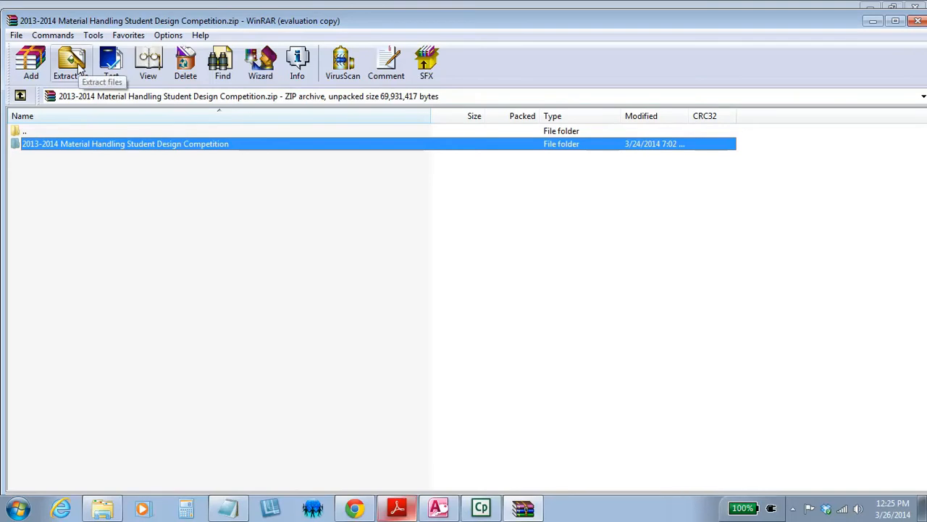
{"action": "left_click", "coordinate": [917, 21]}
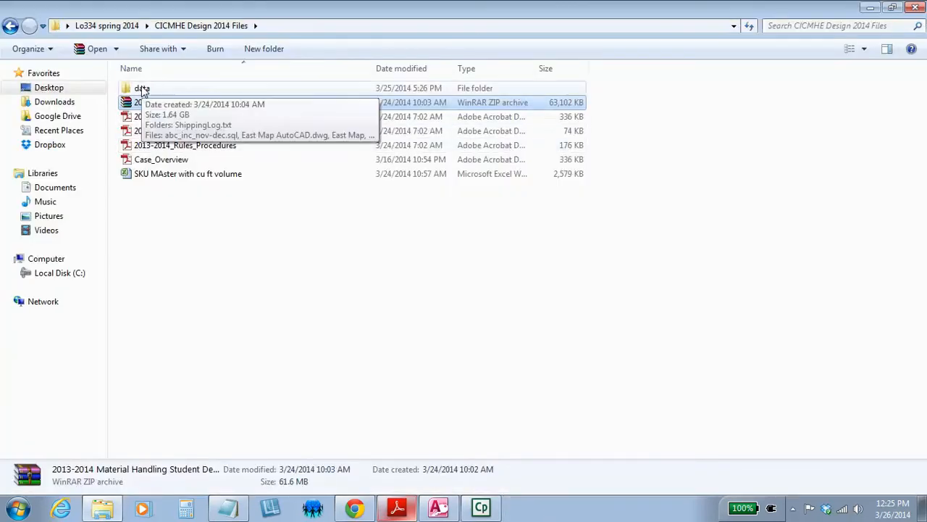
- Open the East Map workbook from the data folder and go to the top of the New sheet's layout
{"action": "double_click", "coordinate": [142, 89]}
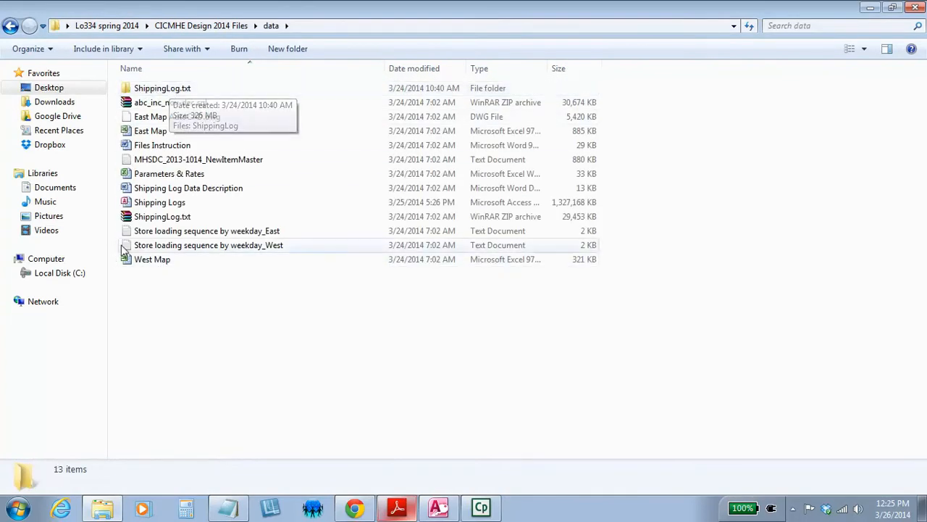
{"action": "left_click", "coordinate": [159, 94]}
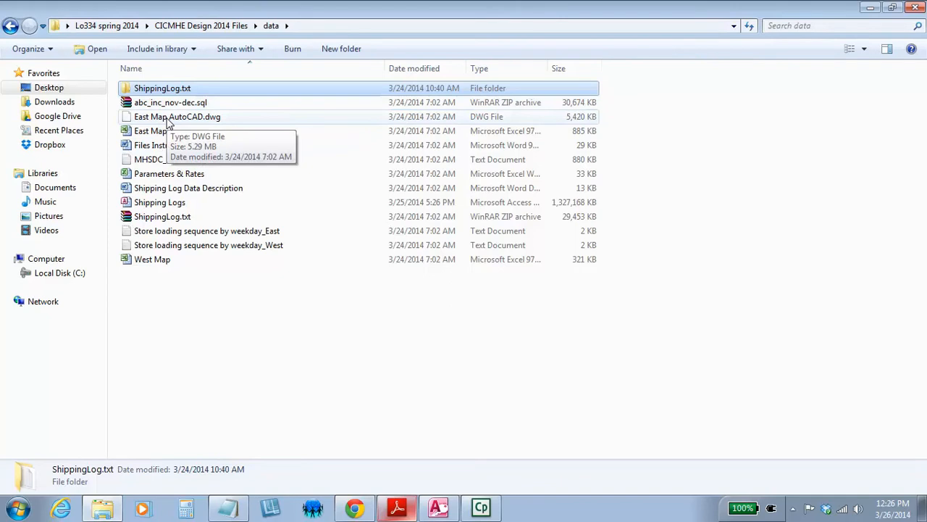
{"action": "double_click", "coordinate": [162, 136]}
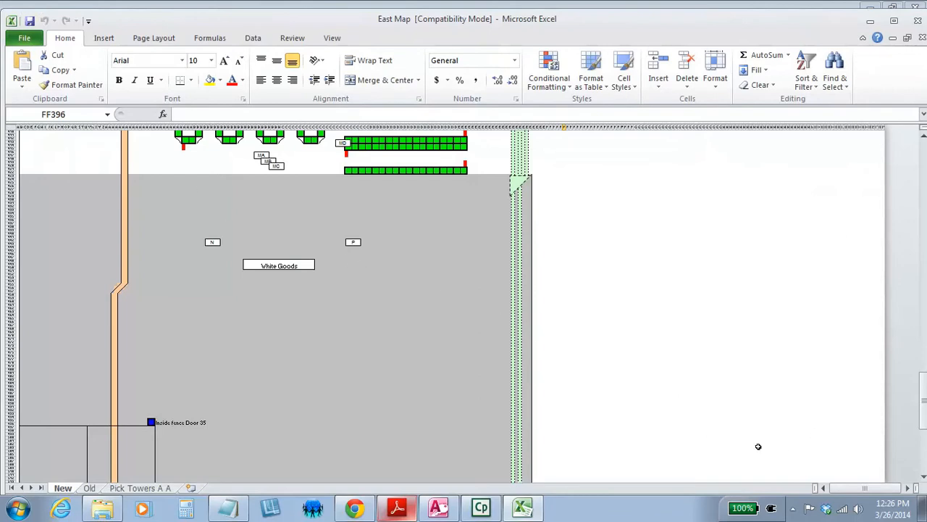
{"action": "left_click_drag", "start_coordinate": [923, 410], "coordinate": [916, 154]}
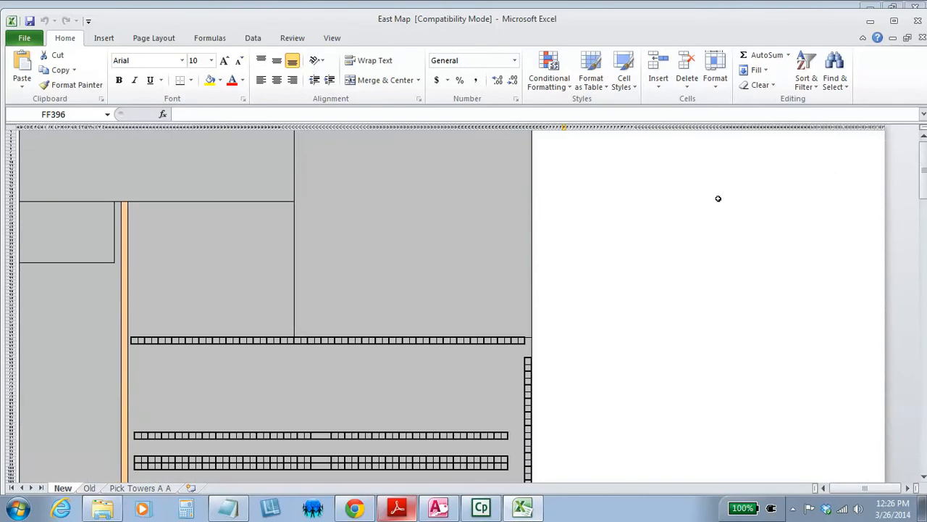
{"action": "left_click", "coordinate": [406, 261]}
{"action": "key", "text": "ctrl+a"}
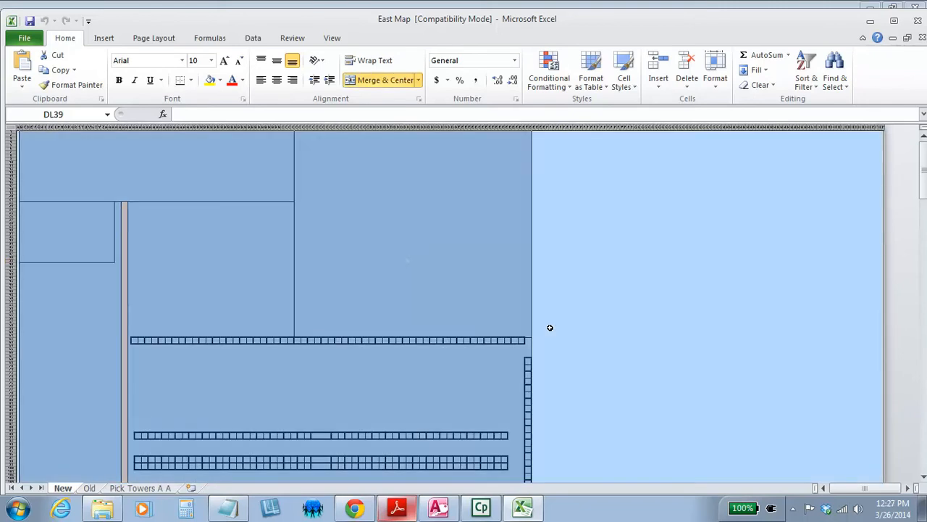
{"action": "key", "text": "ctrl+a"}
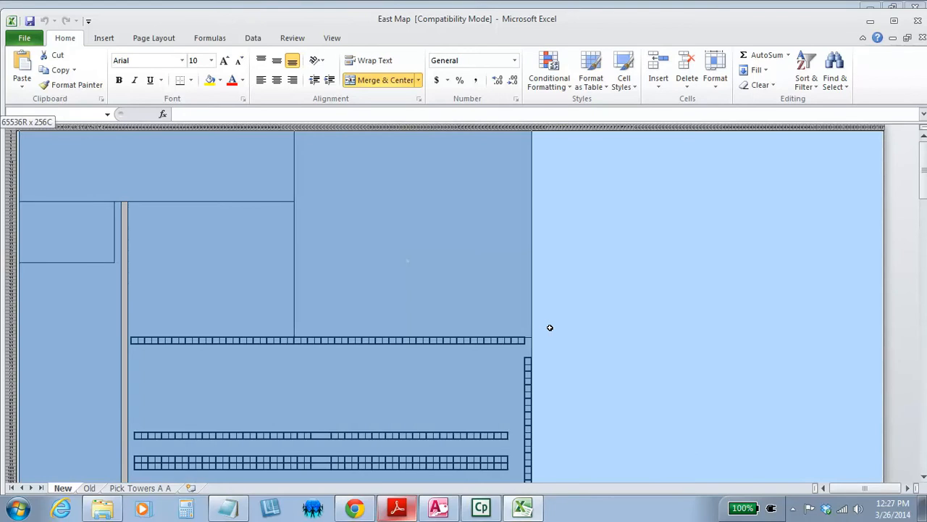
{"action": "key", "text": "Left"}
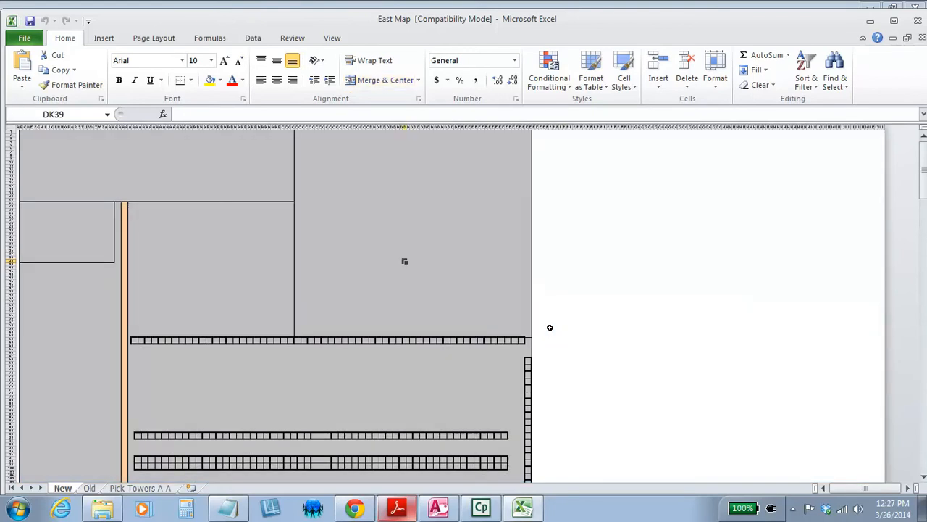
- Select the entire East Map layout from B1 to the end of the drawing and set its print orientation to Portrait
{"action": "left_click_drag", "start_coordinate": [21, 129], "coordinate": [833, 410]}
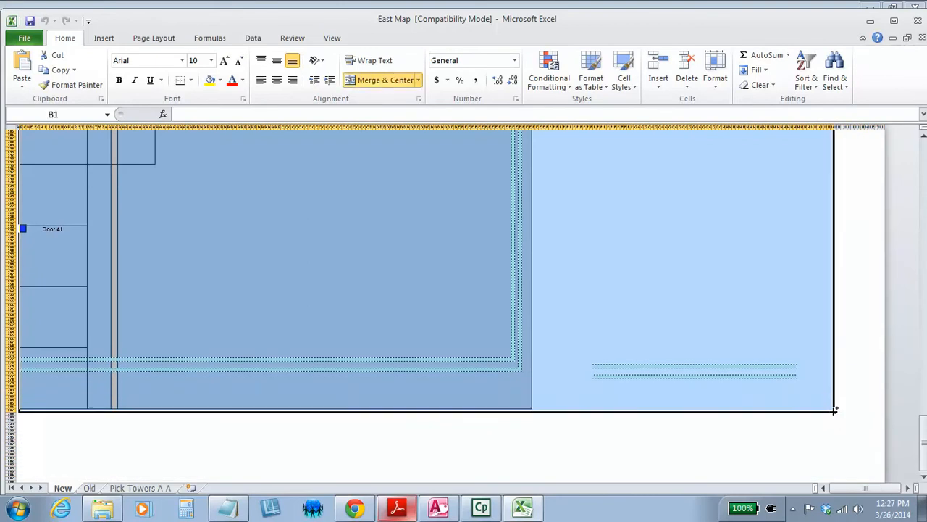
{"action": "key", "text": "ctrl+p"}
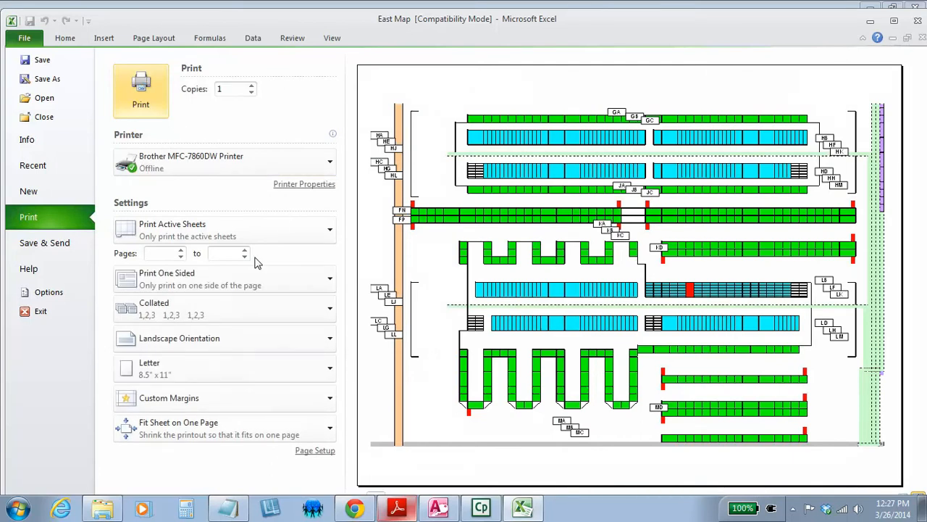
{"action": "left_click", "coordinate": [208, 342]}
{"action": "left_click", "coordinate": [204, 369]}
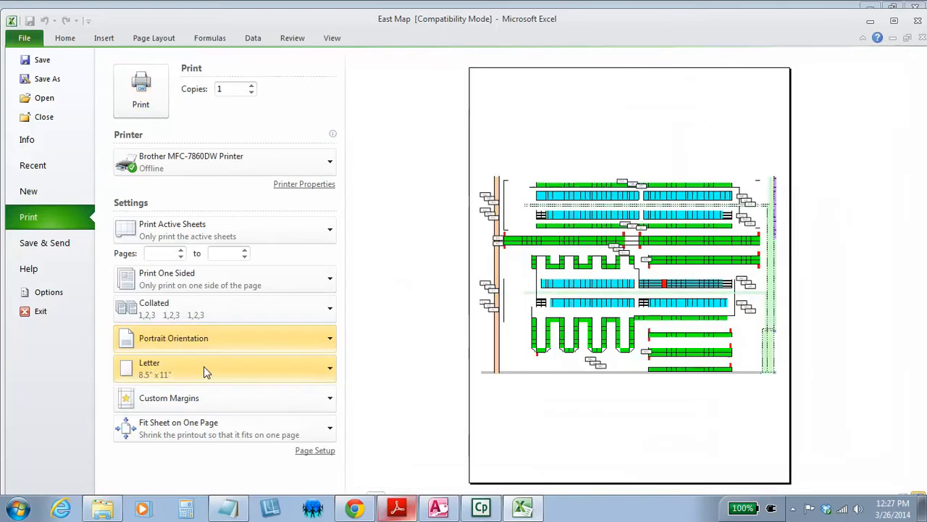
- Set the printout to Print Selection with Fit Sheet on One Page scaling, and return to the worksheet without printing
{"action": "left_click", "coordinate": [170, 230]}
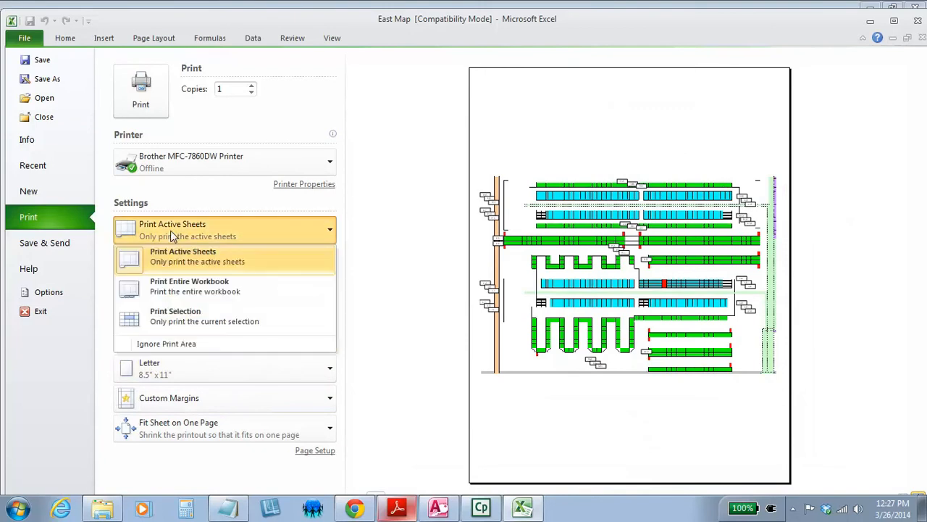
{"action": "left_click", "coordinate": [166, 319]}
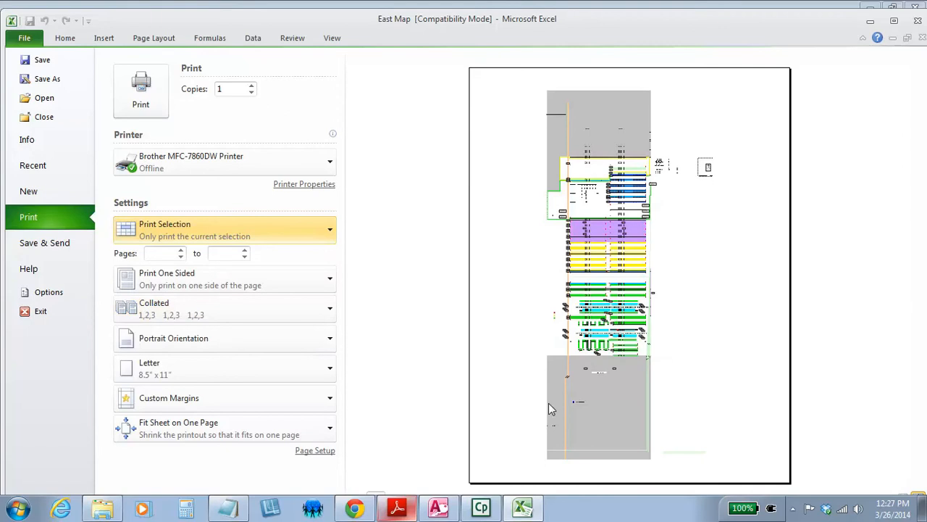
{"action": "left_click", "coordinate": [259, 433]}
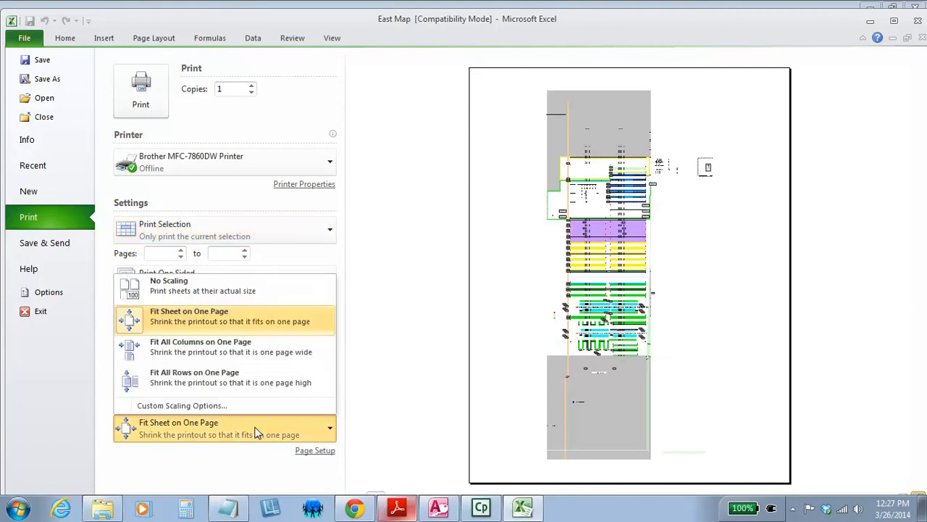
{"action": "left_click", "coordinate": [237, 321]}
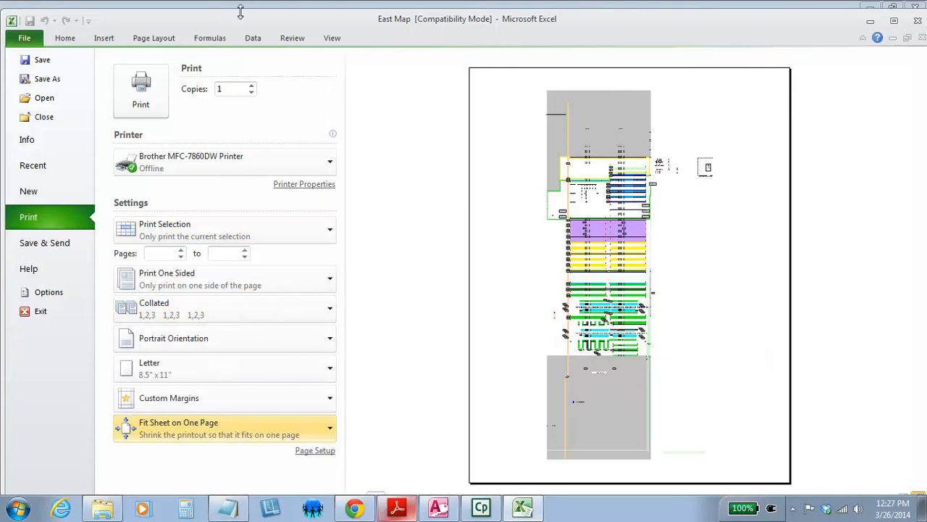
{"action": "left_click", "coordinate": [69, 42]}
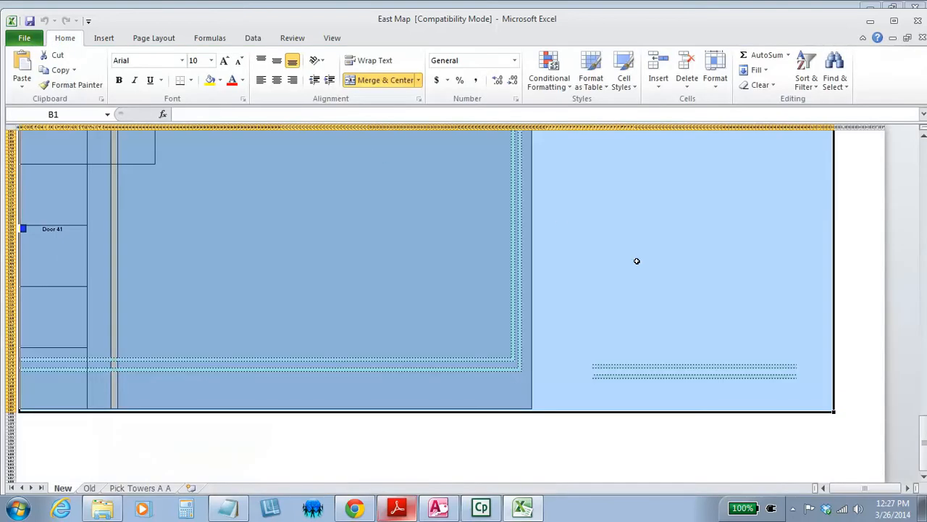
- Examine the bin and pallet location area of the east layout with the selection cleared, and minimize the workbook
{"action": "left_click_drag", "start_coordinate": [923, 433], "coordinate": [904, 211]}
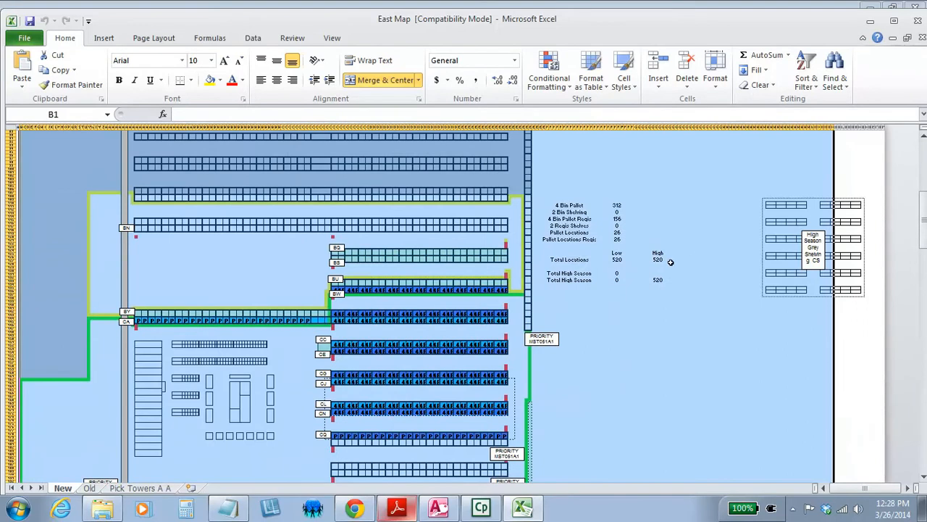
{"action": "left_click", "coordinate": [633, 325]}
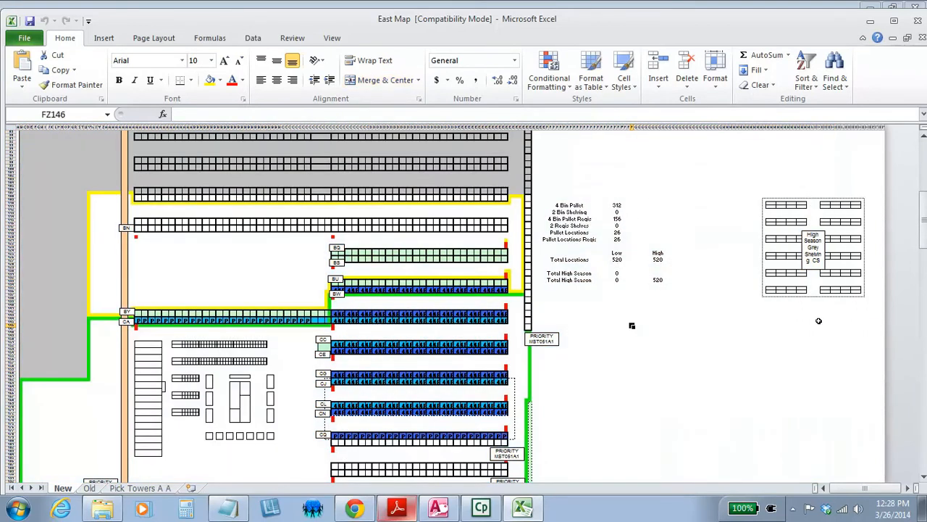
{"action": "left_click", "coordinate": [870, 21]}
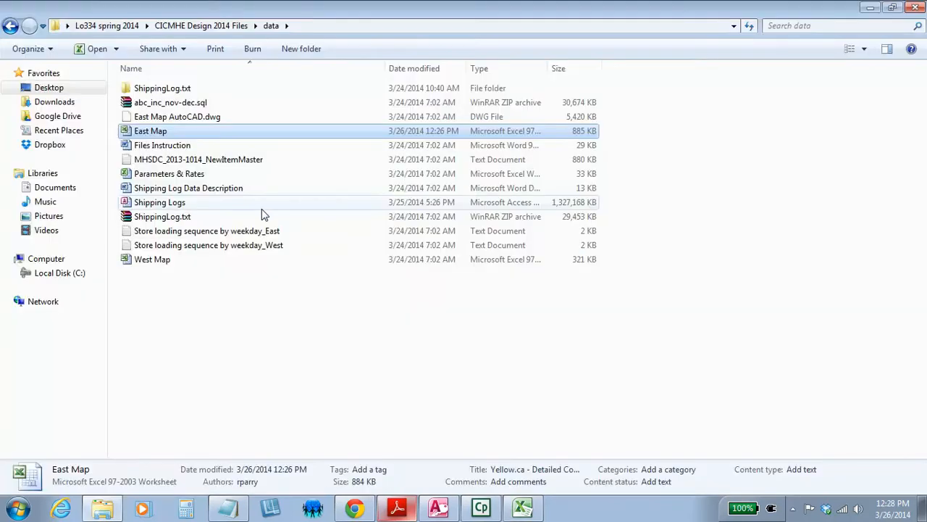
- Open the Files Instruction document, read through to the highlighted Parameters & Rates section, and minimize it
{"action": "double_click", "coordinate": [180, 147]}
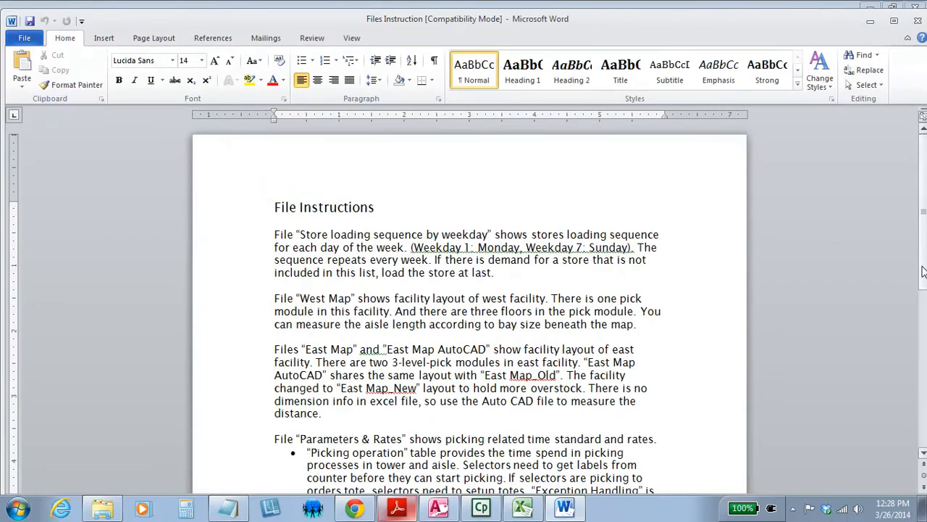
{"action": "scroll", "coordinate": [923, 281], "scroll_direction": "down", "scroll_amount": 1}
{"action": "scroll", "coordinate": [923, 281], "scroll_direction": "down", "scroll_amount": 1}
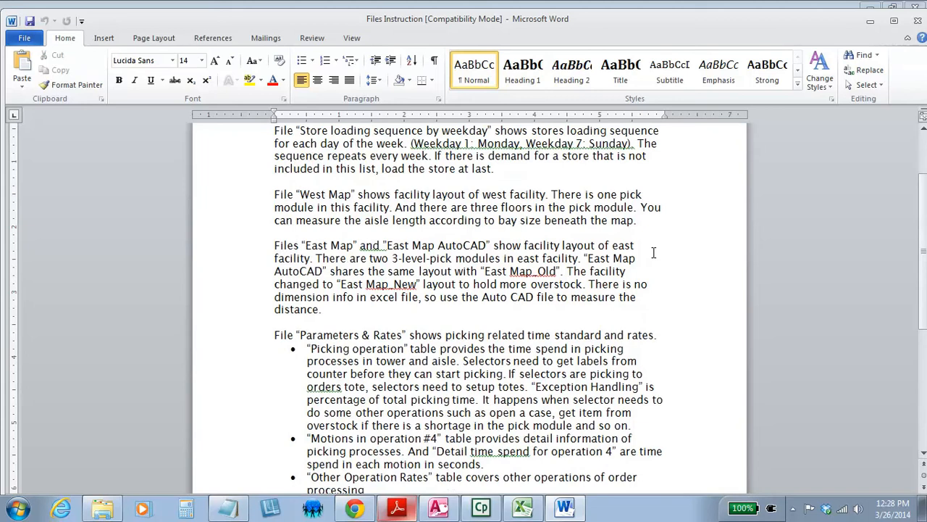
{"action": "left_click_drag", "start_coordinate": [925, 233], "coordinate": [922, 286]}
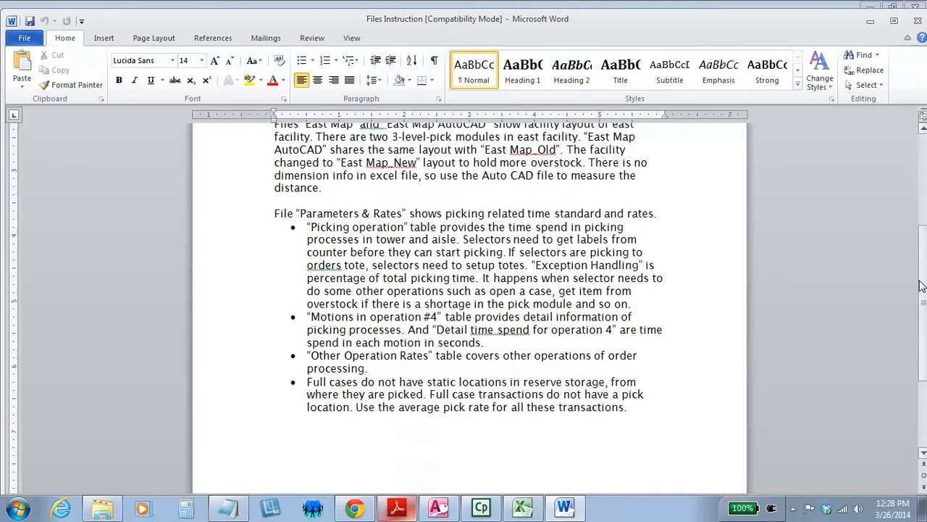
{"action": "left_click", "coordinate": [307, 227]}
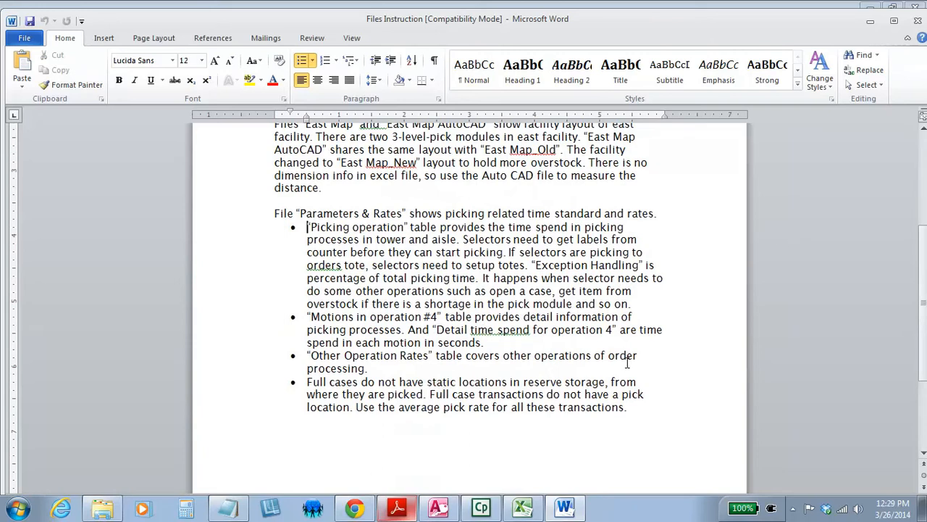
{"action": "left_click_drag", "start_coordinate": [628, 408], "coordinate": [276, 214]}
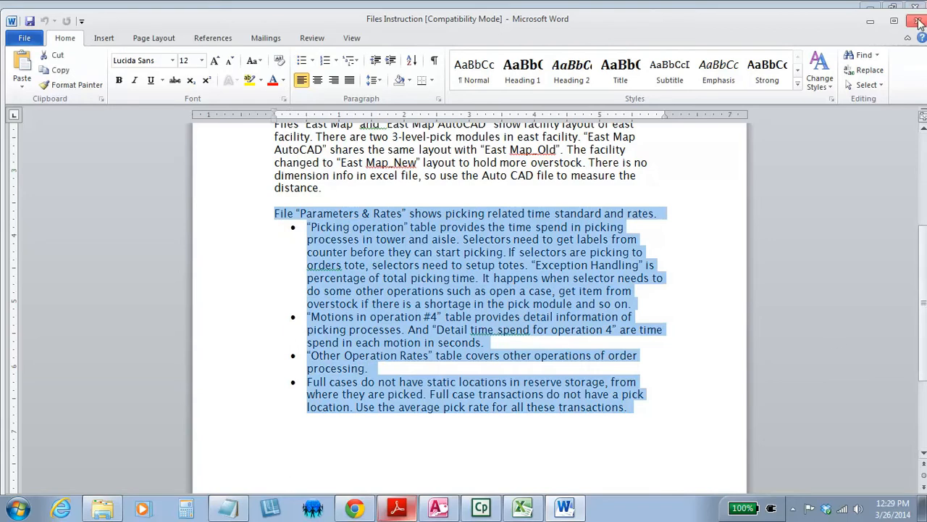
{"action": "left_click", "coordinate": [871, 26]}
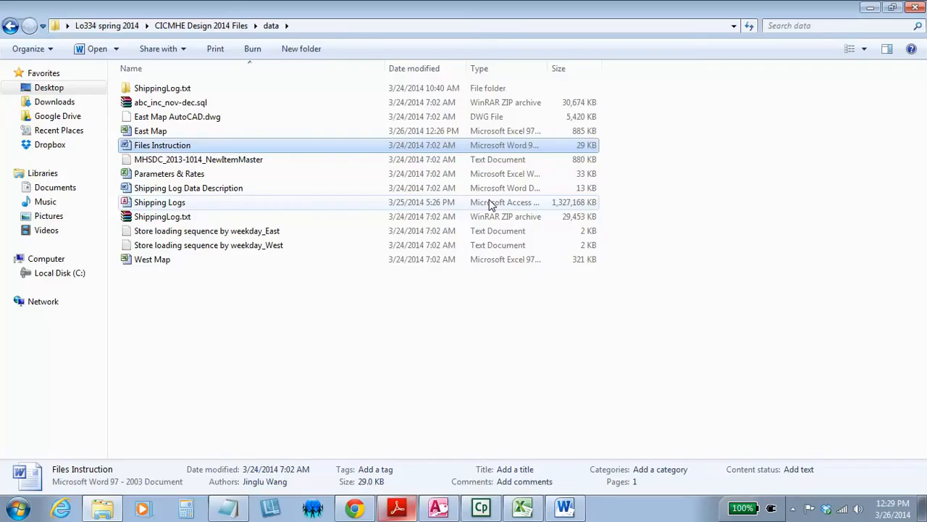
- Open the MHSDC_2013-1014_NewItemMaster text file, examine its column headings up to Full Case Quantity, and minimize it
{"action": "double_click", "coordinate": [215, 161]}
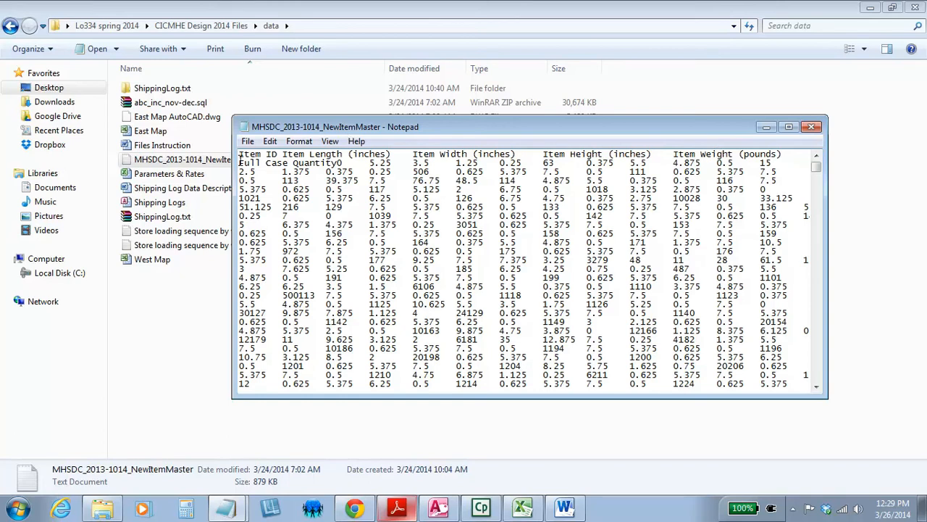
{"action": "left_click_drag", "start_coordinate": [240, 158], "coordinate": [338, 163]}
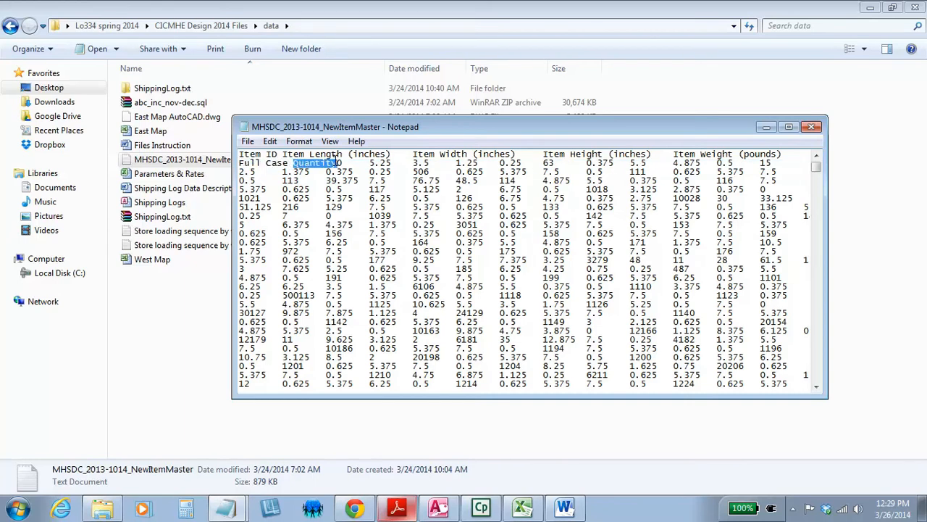
{"action": "left_click", "coordinate": [288, 163]}
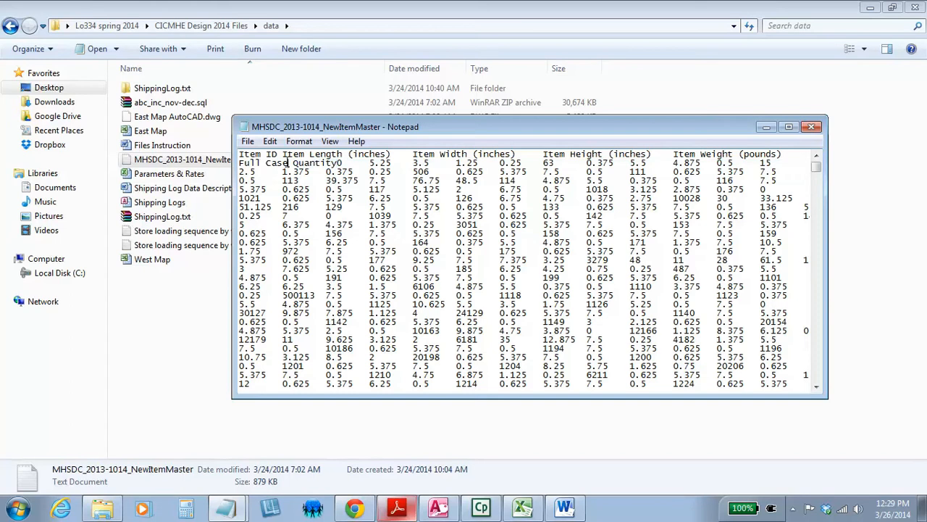
{"action": "left_click", "coordinate": [767, 129]}
- Open the Parameters & Rates workbook, examine the Get Label row and the Tower, Aisle, Print & Apply and Voice columns, and minimize it
{"action": "double_click", "coordinate": [180, 176]}
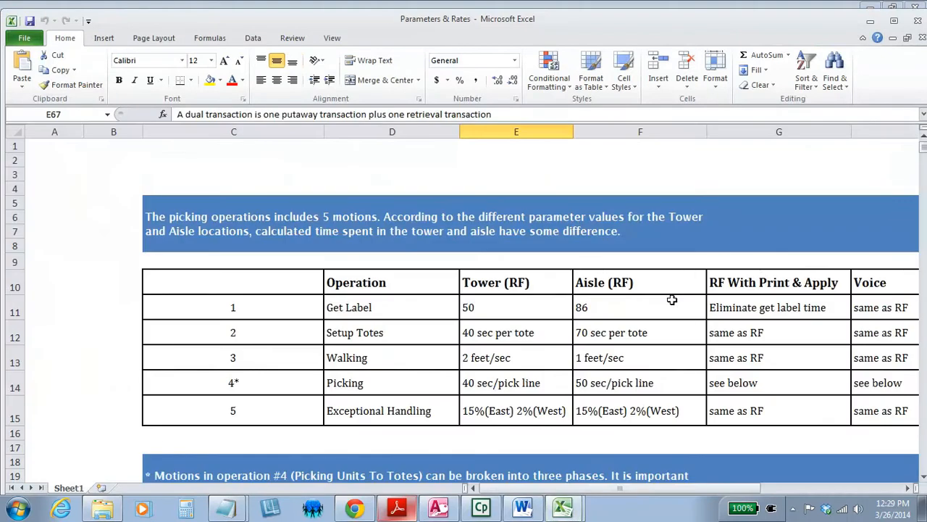
{"action": "left_click", "coordinate": [367, 310]}
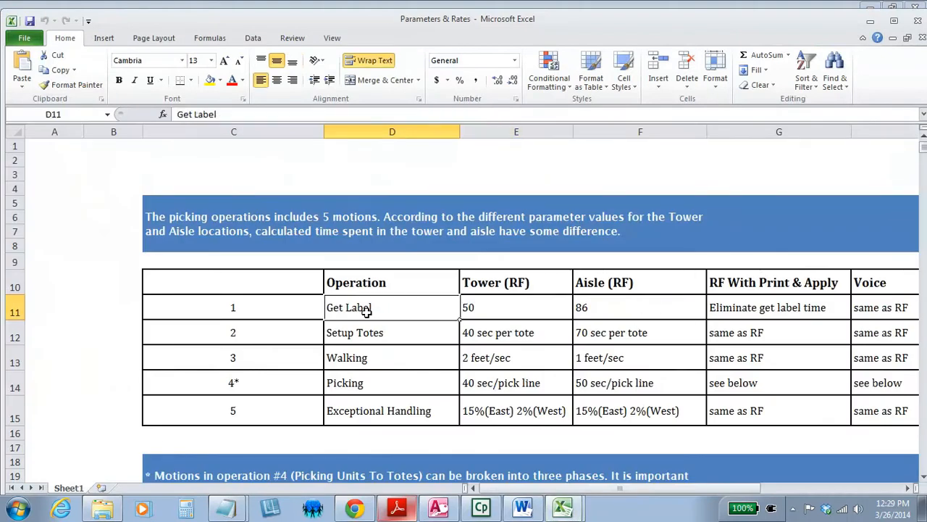
{"action": "left_click", "coordinate": [478, 308]}
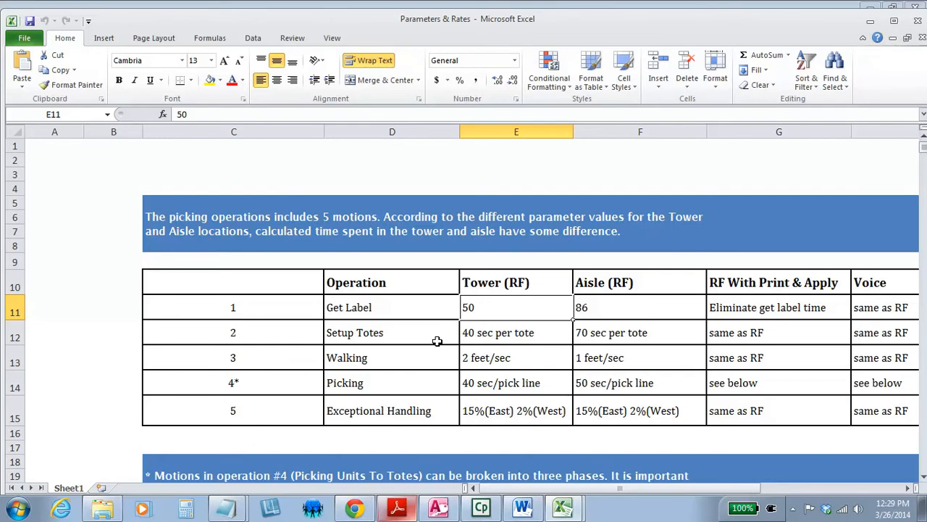
{"action": "left_click", "coordinate": [495, 282]}
{"action": "left_click", "coordinate": [627, 290]}
{"action": "left_click", "coordinate": [744, 282]}
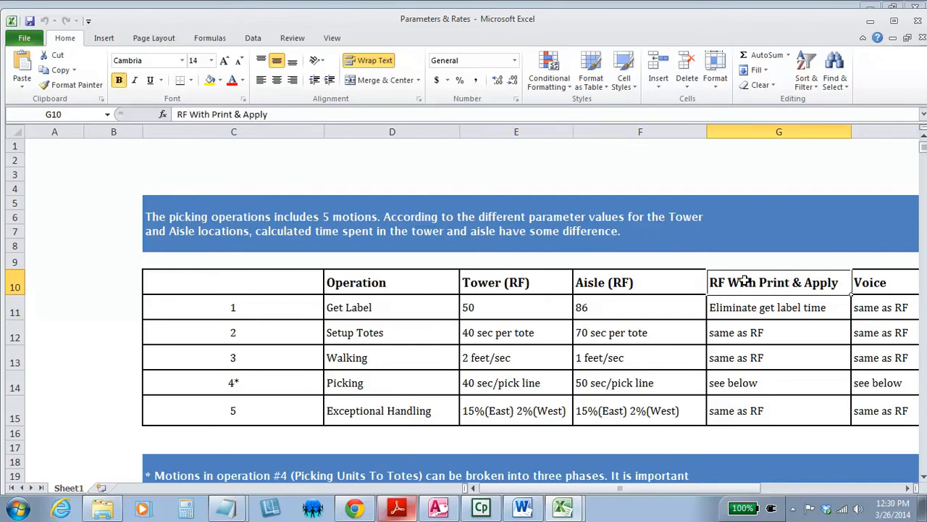
{"action": "left_click", "coordinate": [873, 290]}
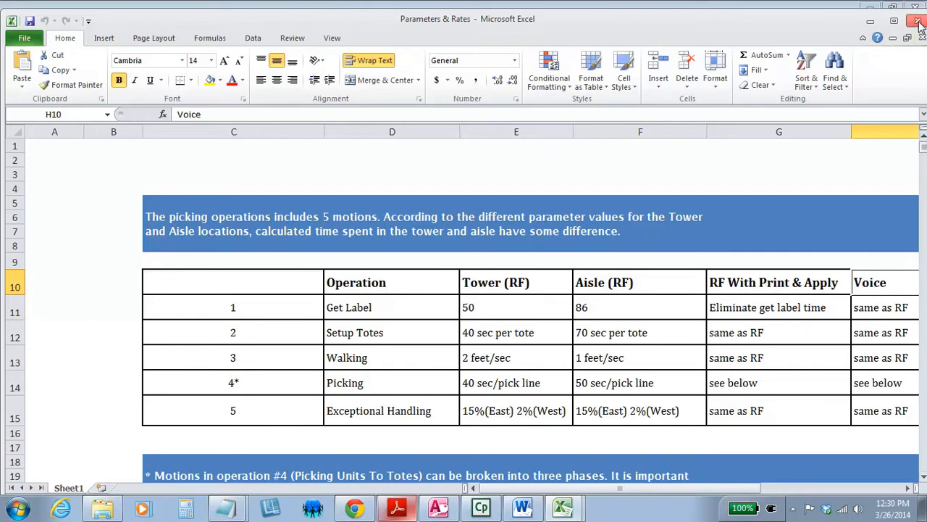
{"action": "left_click", "coordinate": [870, 21]}
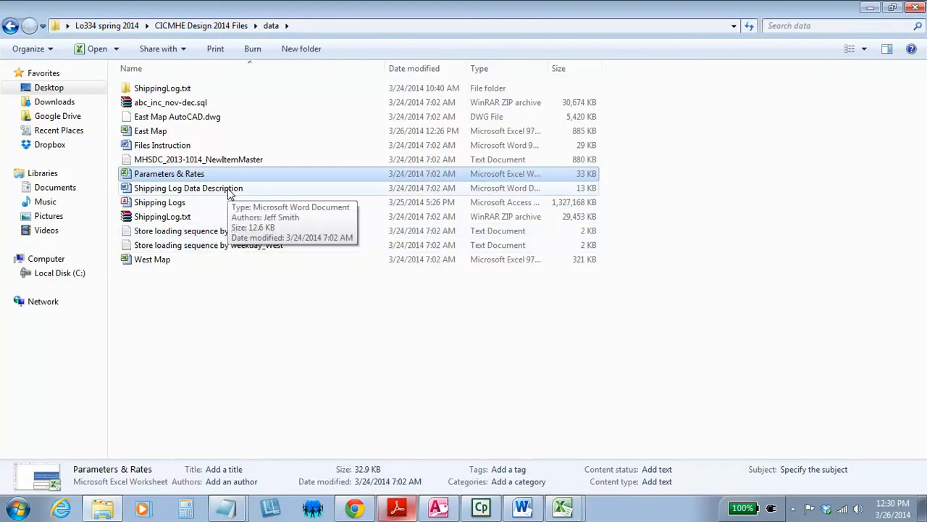
- Examine the ShippingLog text file's column headings in Notepad, minimize it, and return from the ShippingLog.txt folder to the data folder
{"action": "left_click", "coordinate": [155, 206]}
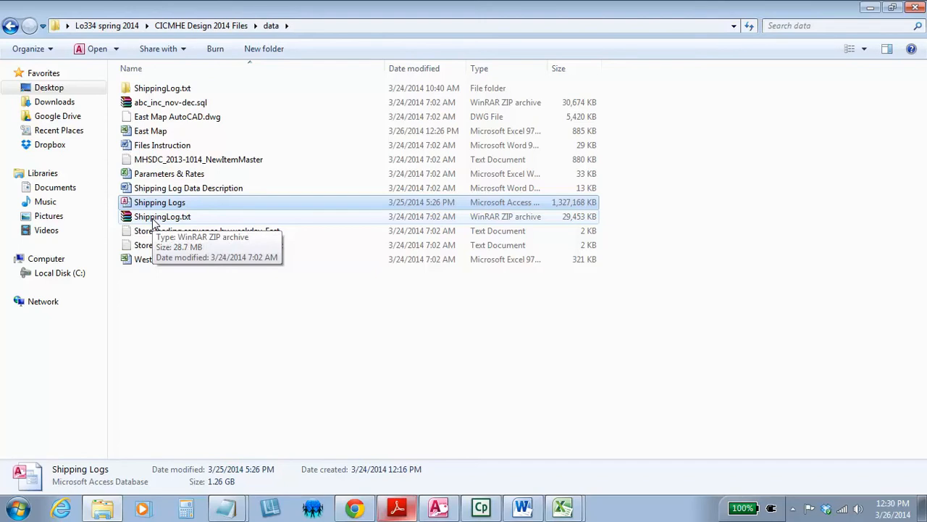
{"action": "double_click", "coordinate": [155, 88]}
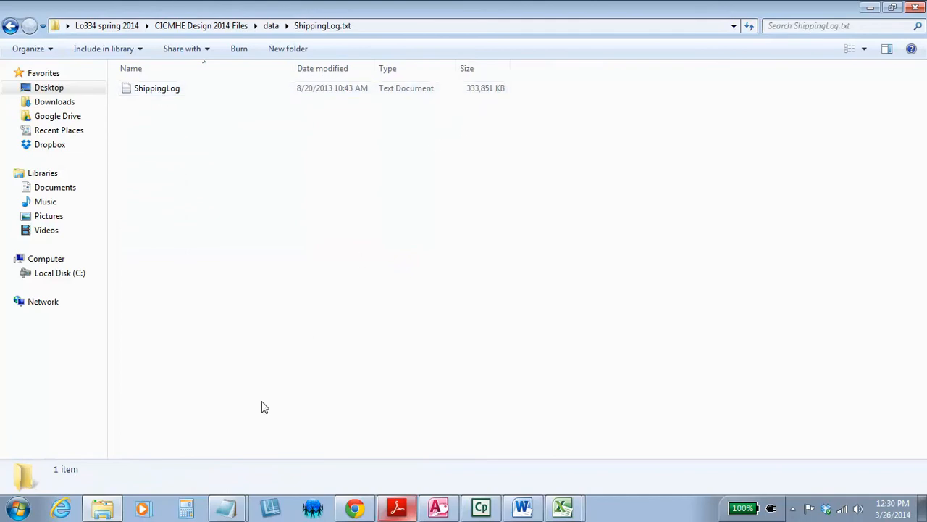
{"action": "left_click", "coordinate": [230, 509]}
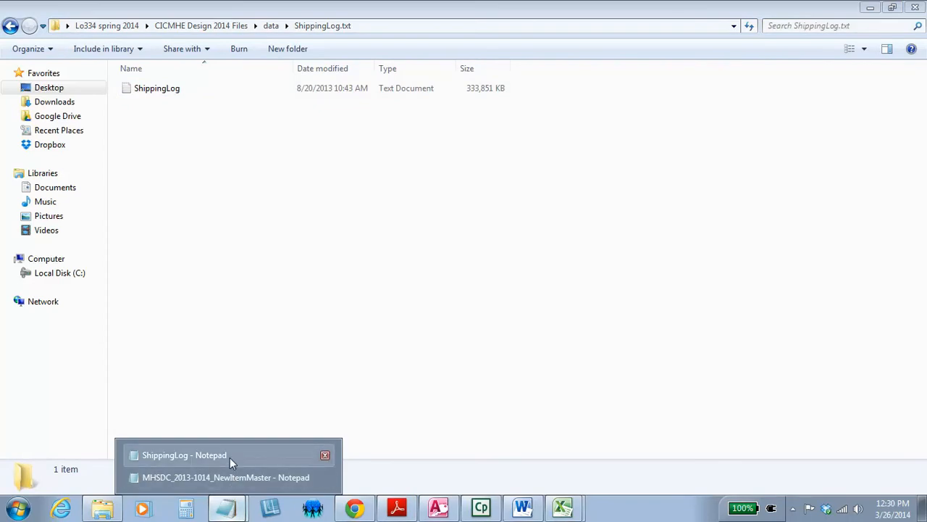
{"action": "left_click", "coordinate": [229, 457]}
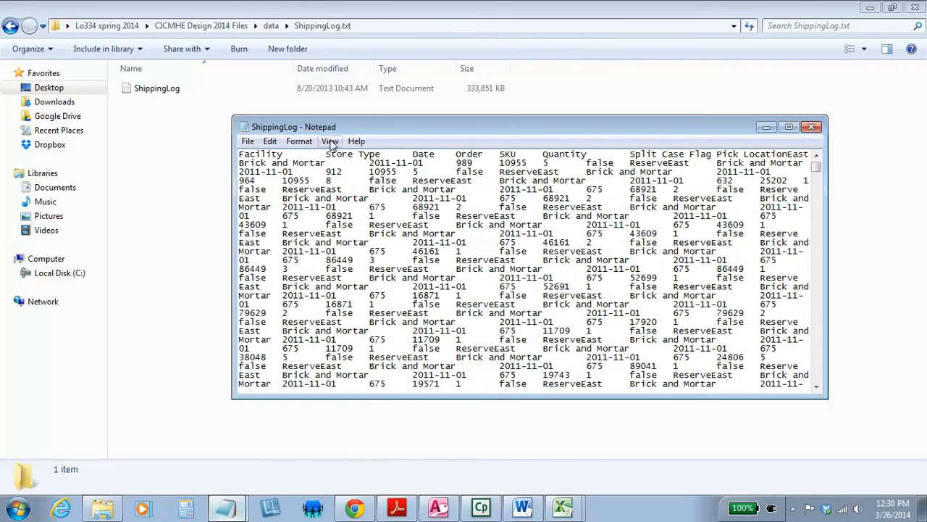
{"action": "left_click_drag", "start_coordinate": [825, 396], "coordinate": [870, 455]}
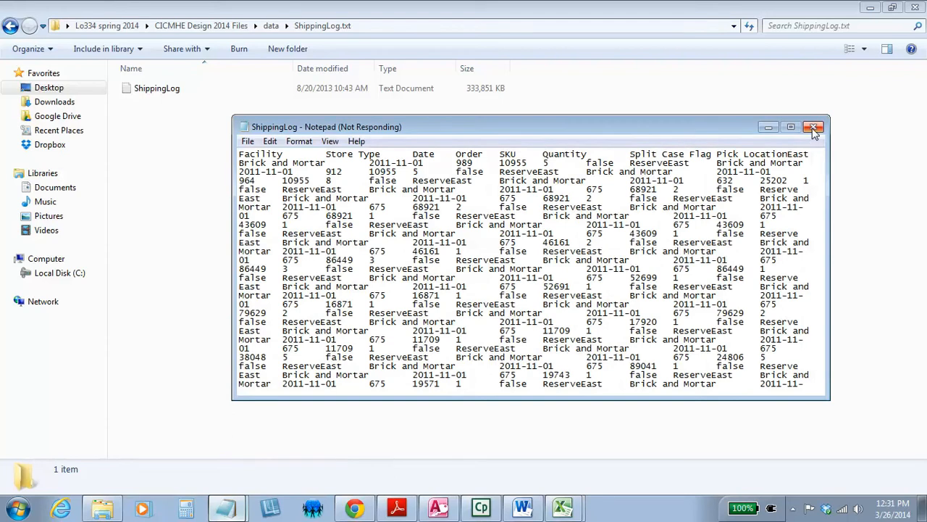
{"action": "left_click", "coordinate": [767, 128]}
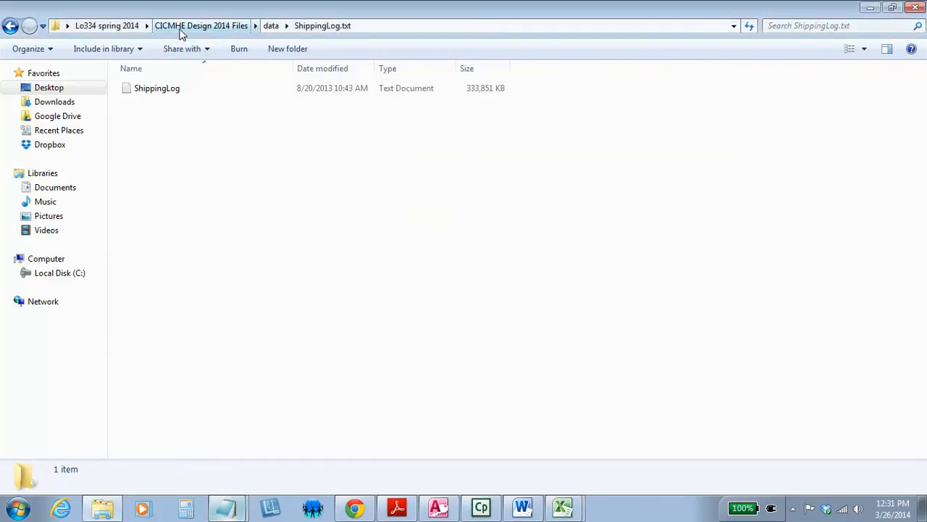
{"action": "left_click", "coordinate": [271, 26]}
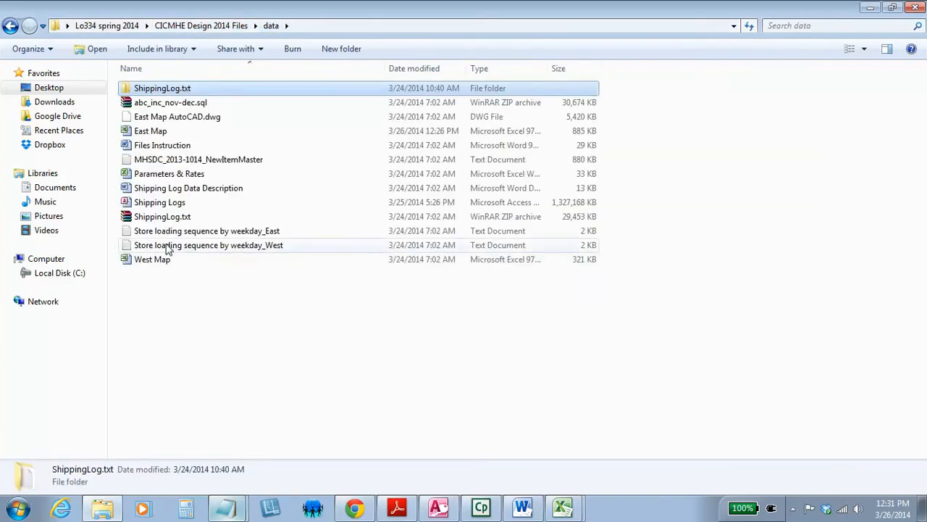
- Open the East and West Store loading sequence by weekday text files, examine their contents, and minimize the West one
{"action": "double_click", "coordinate": [165, 236]}
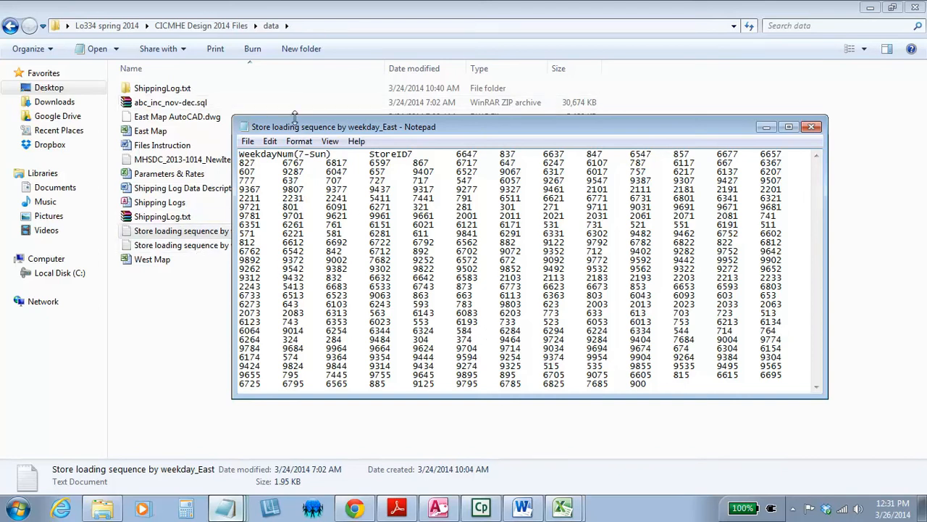
{"action": "left_click_drag", "start_coordinate": [299, 128], "coordinate": [376, 128]}
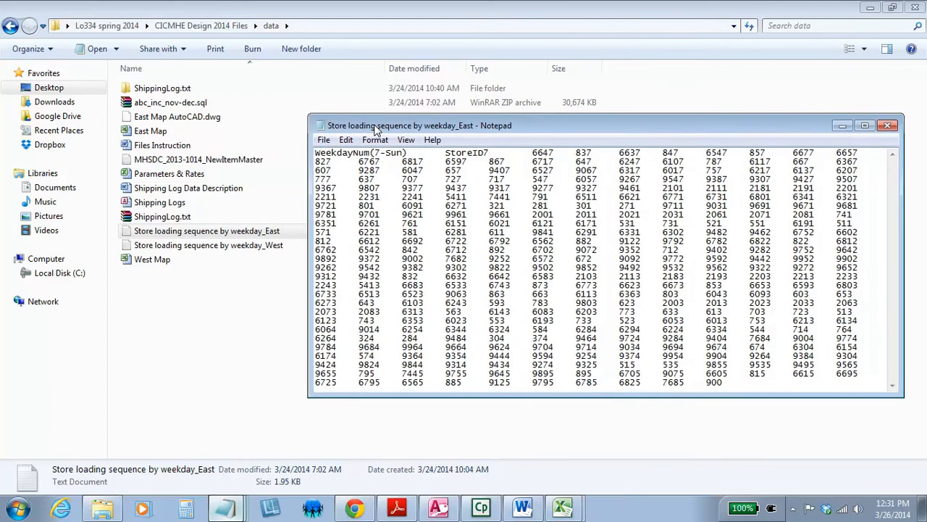
{"action": "double_click", "coordinate": [239, 245]}
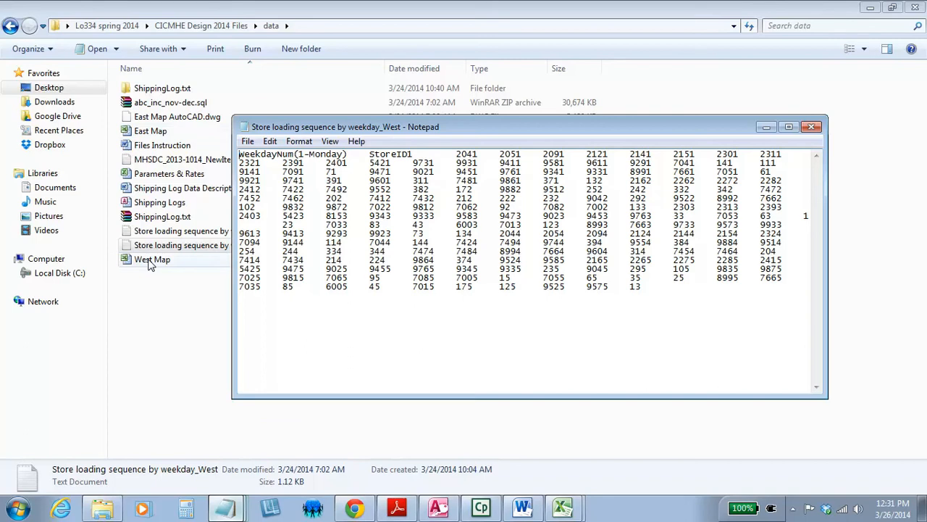
{"action": "left_click", "coordinate": [767, 127]}
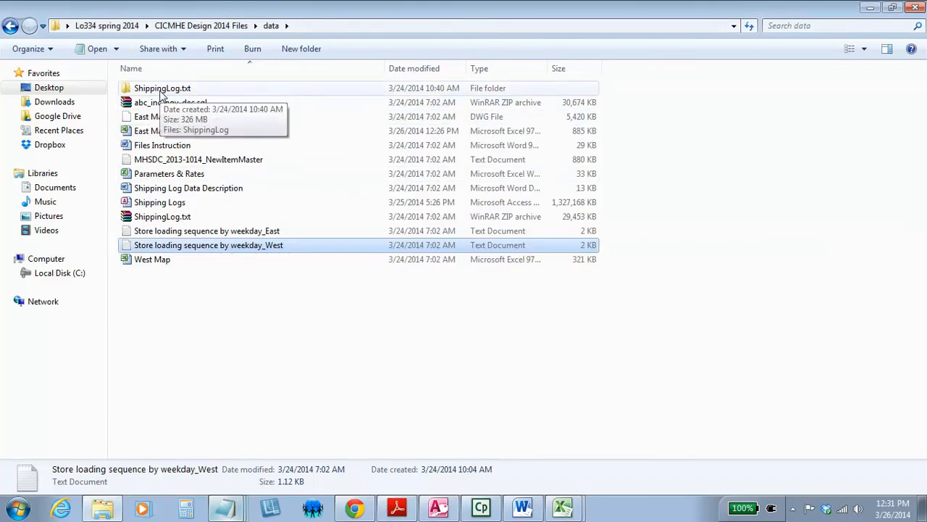
- Permanently delete the Shipping Logs Access database from the data folder
{"action": "mouse_move", "coordinate": [396, 507]}
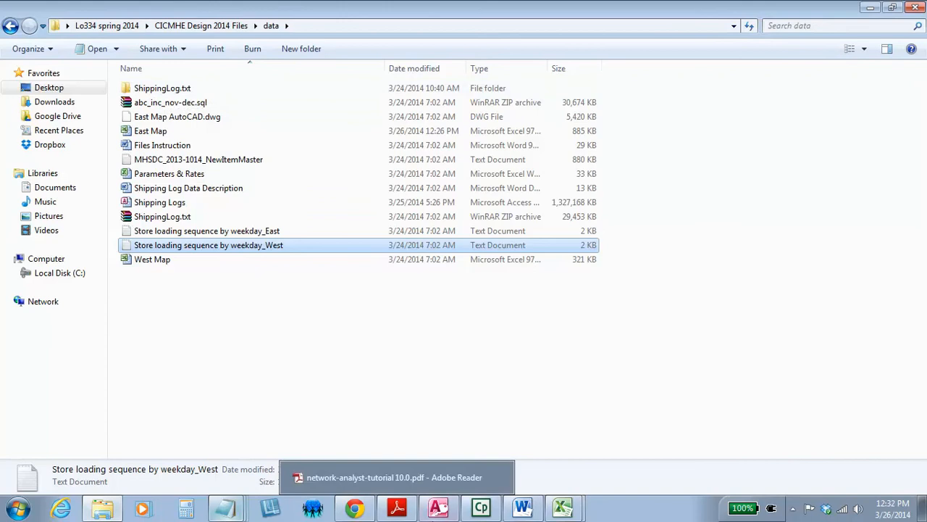
{"action": "right_click", "coordinate": [438, 507]}
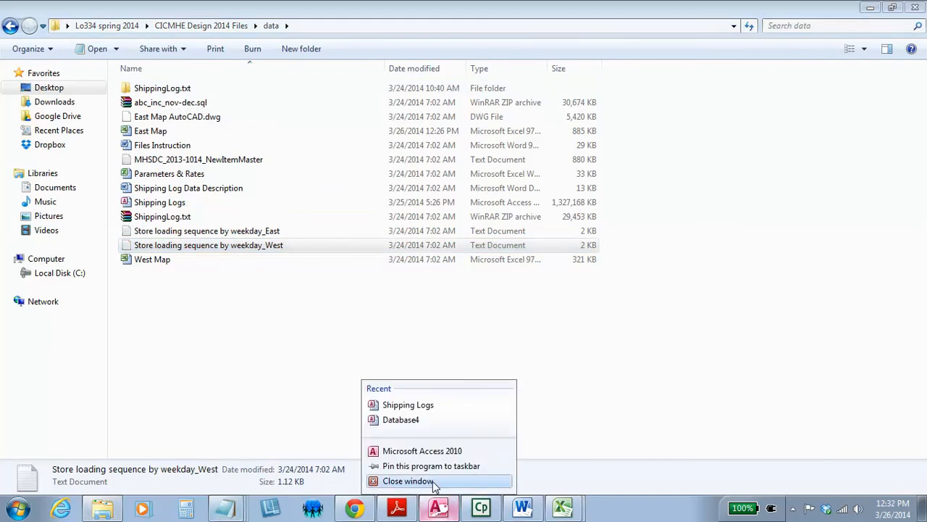
{"action": "left_click", "coordinate": [176, 204]}
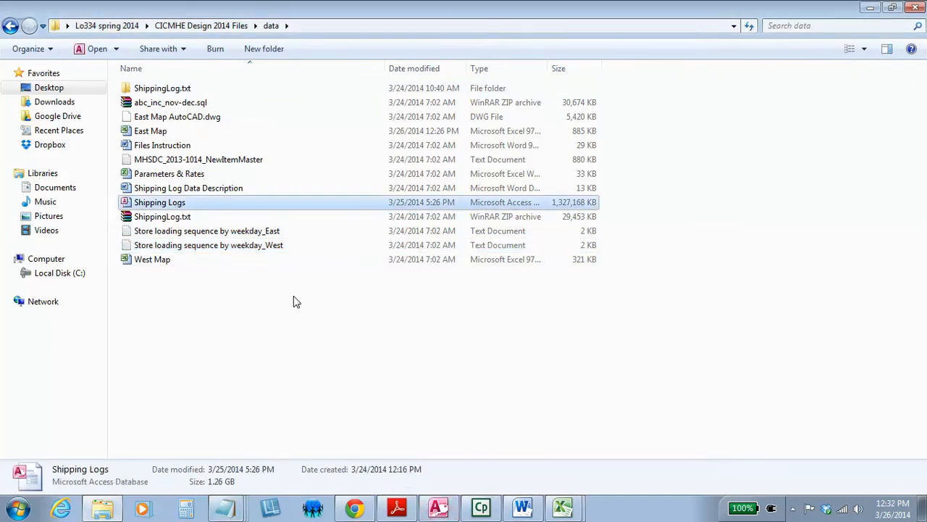
{"action": "key", "text": "shift+Delete"}
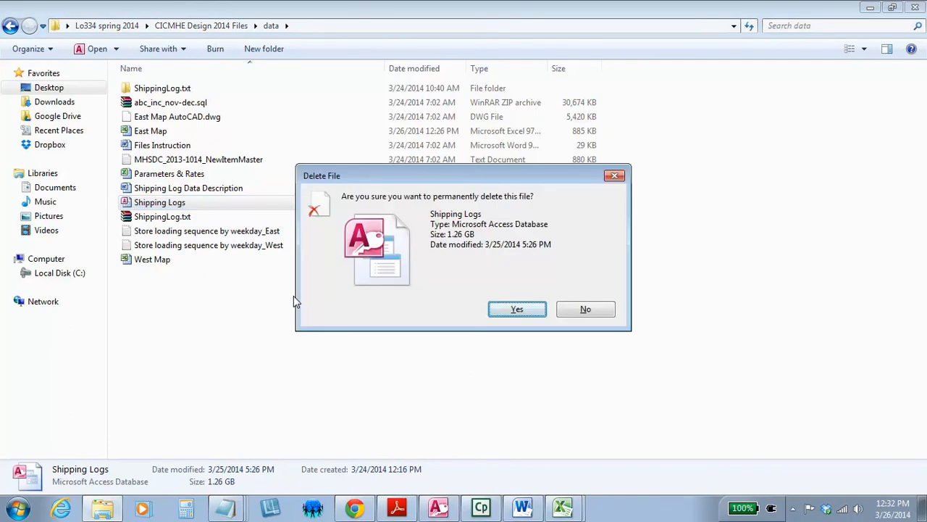
{"action": "key", "text": "Return"}
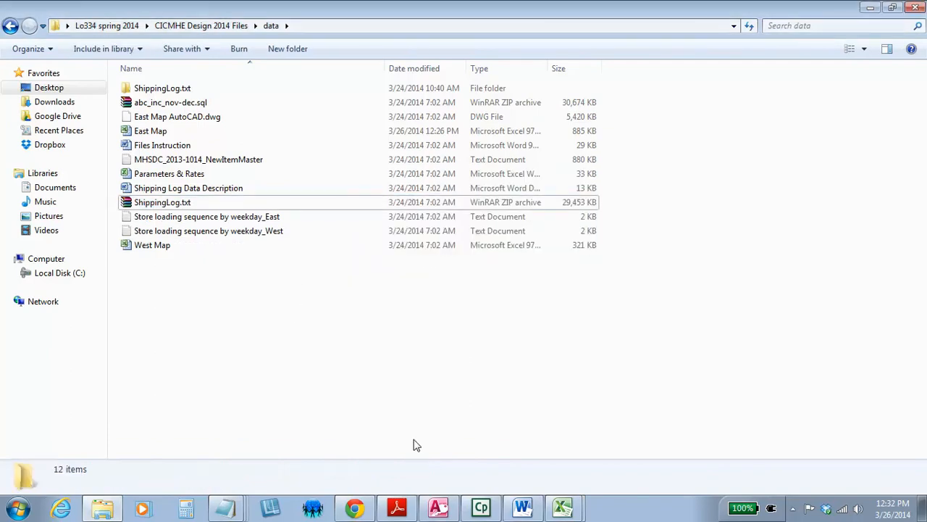
- Switch to Microsoft Access and start a text file import in a new blank database
{"action": "mouse_move", "coordinate": [426, 509]}
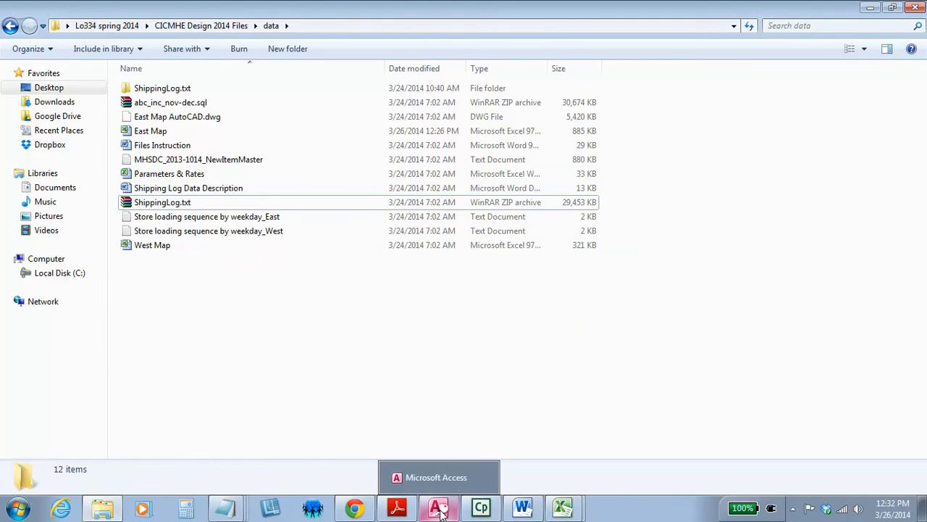
{"action": "left_click", "coordinate": [440, 509]}
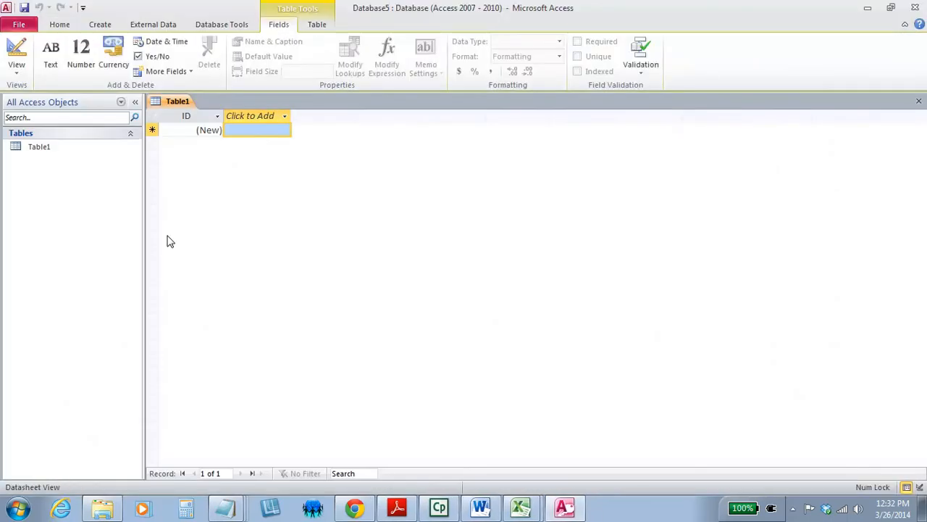
{"action": "left_click", "coordinate": [209, 31]}
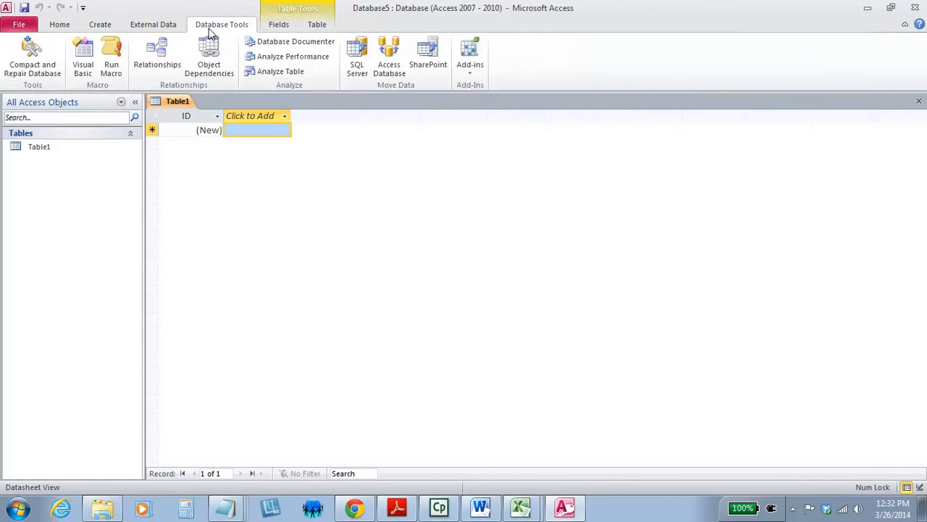
{"action": "left_click", "coordinate": [150, 26]}
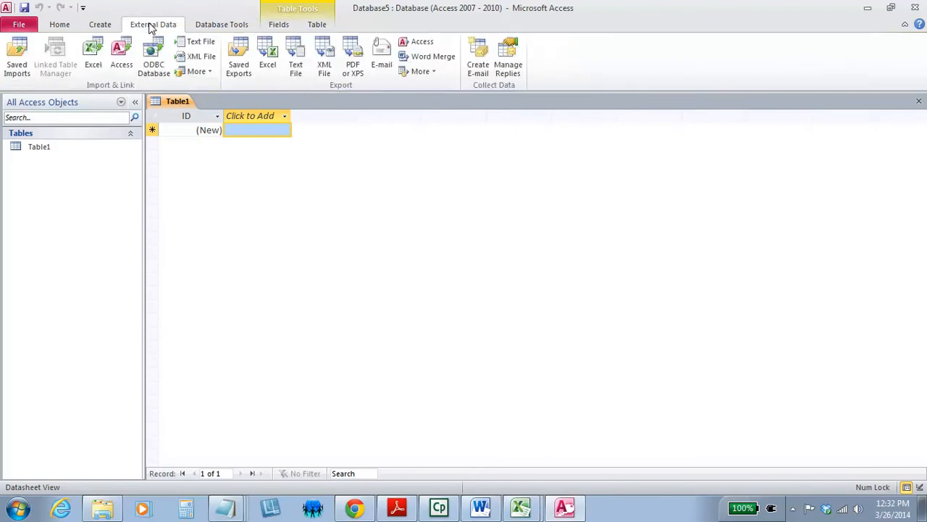
{"action": "left_click", "coordinate": [190, 46]}
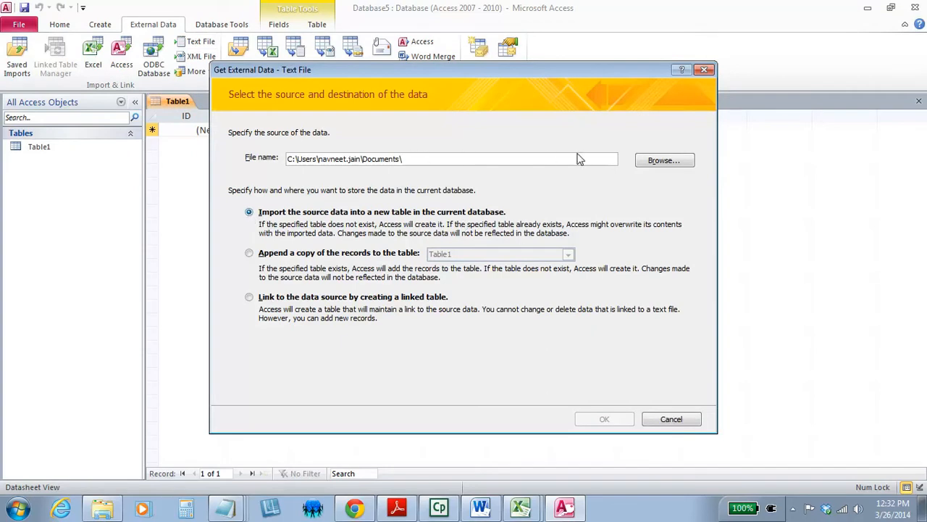
- Choose the ShippingLog text document inside the data folder's ShippingLog.txt subfolder as the import source
{"action": "left_click", "coordinate": [663, 162]}
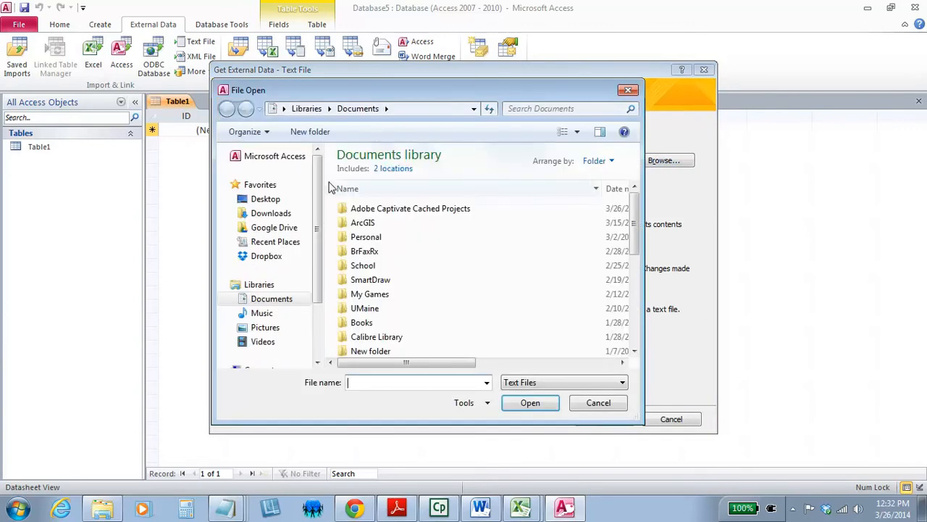
{"action": "left_click", "coordinate": [275, 242]}
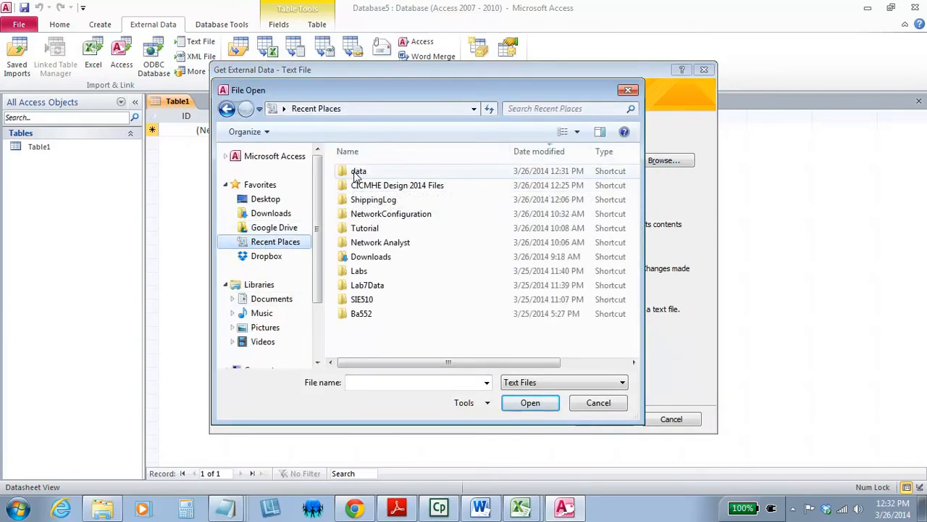
{"action": "double_click", "coordinate": [358, 172]}
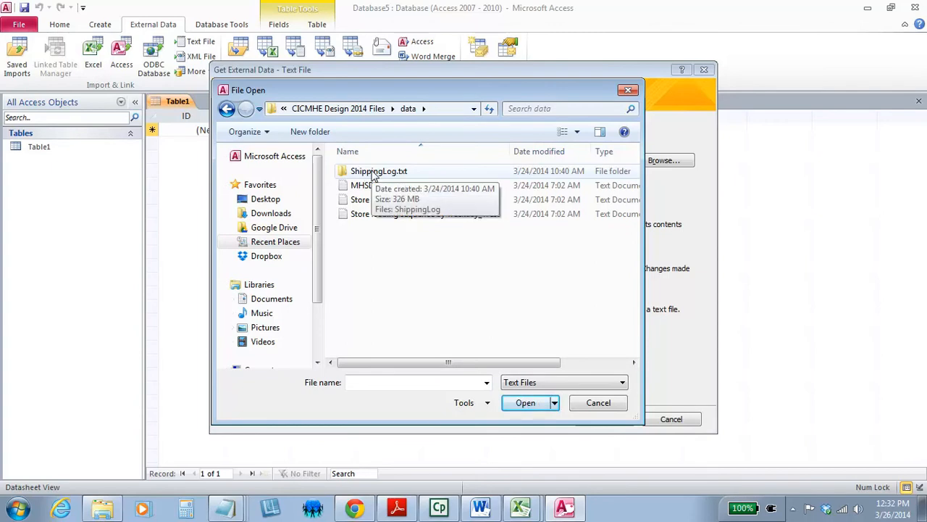
{"action": "double_click", "coordinate": [373, 174]}
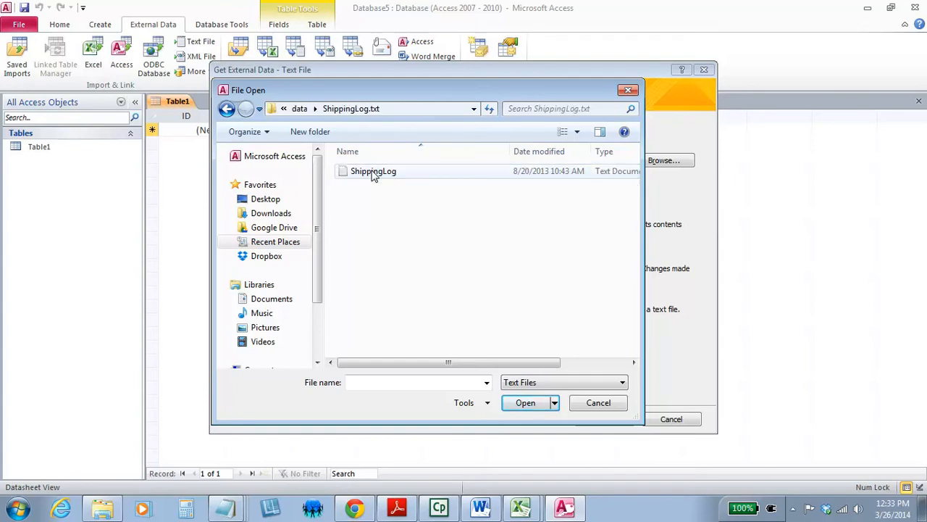
{"action": "double_click", "coordinate": [373, 173]}
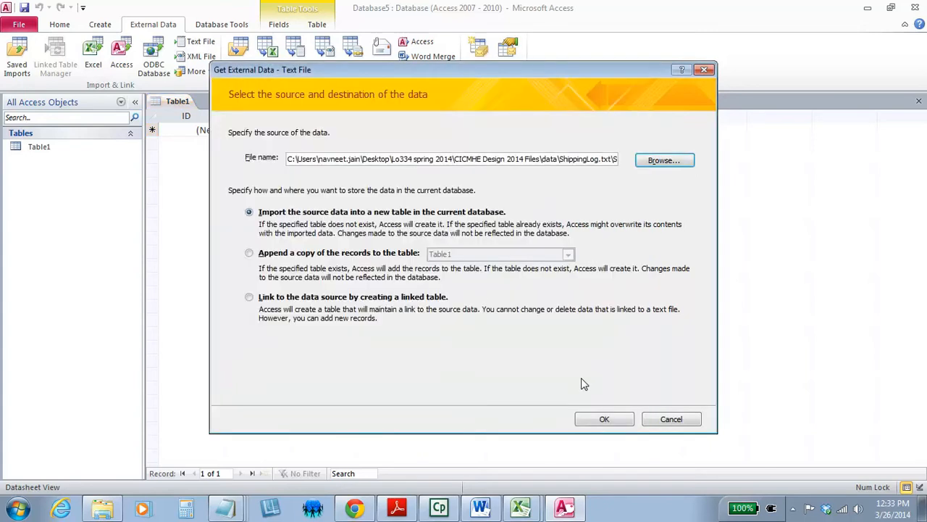
- Import the source into a new table as Delimited data with Tab separators, using the first row as field names
{"action": "left_click", "coordinate": [600, 422]}
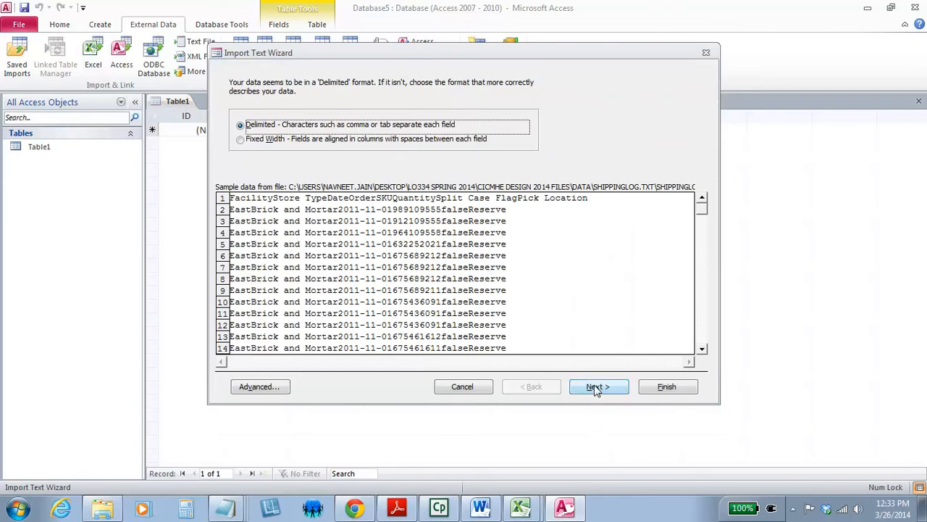
{"action": "left_click", "coordinate": [596, 388]}
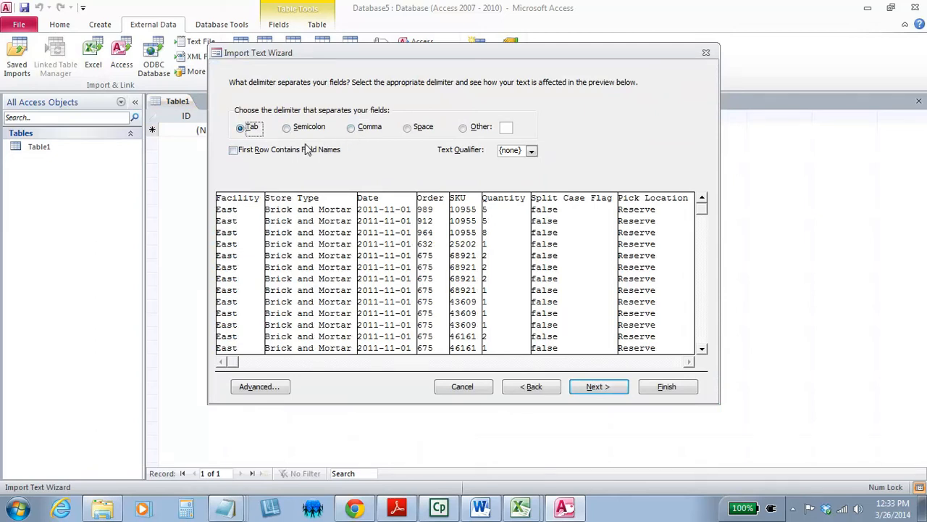
{"action": "left_click", "coordinate": [232, 151]}
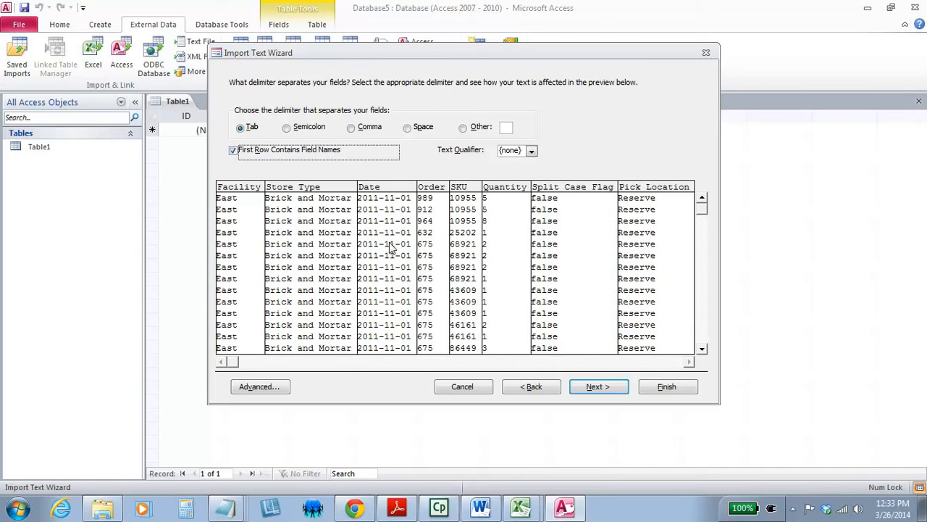
- Set the import specification's date order to YMD and its date delimiter to a hyphen for the ShippingLog file
{"action": "left_click", "coordinate": [258, 388]}
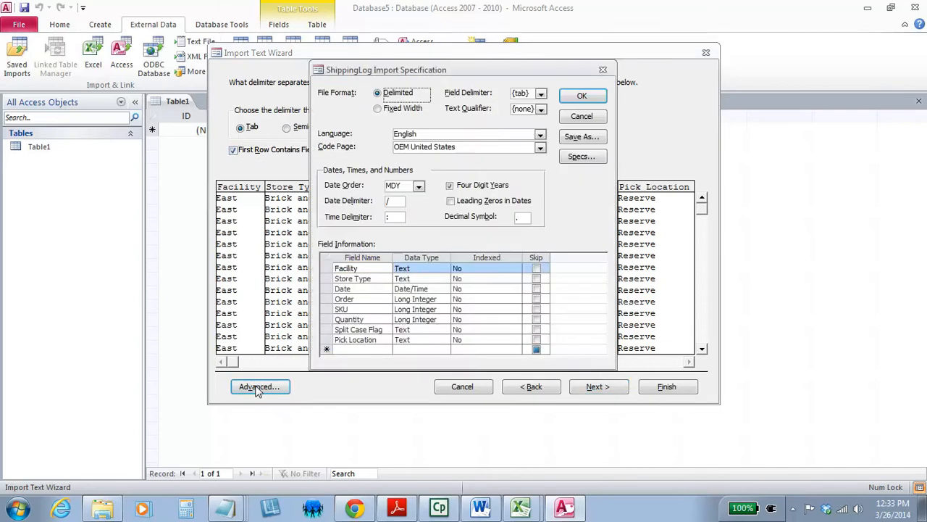
{"action": "left_click", "coordinate": [354, 288]}
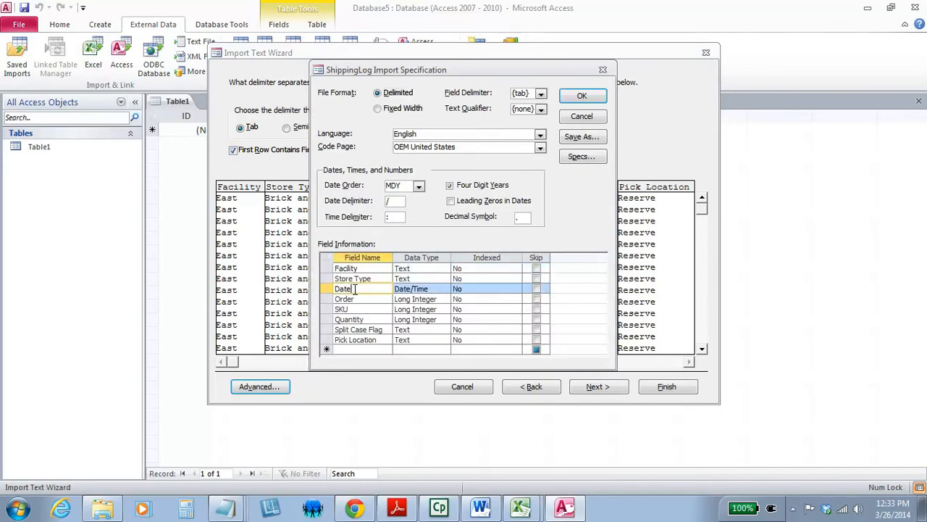
{"action": "left_click", "coordinate": [419, 186]}
{"action": "left_click", "coordinate": [408, 244]}
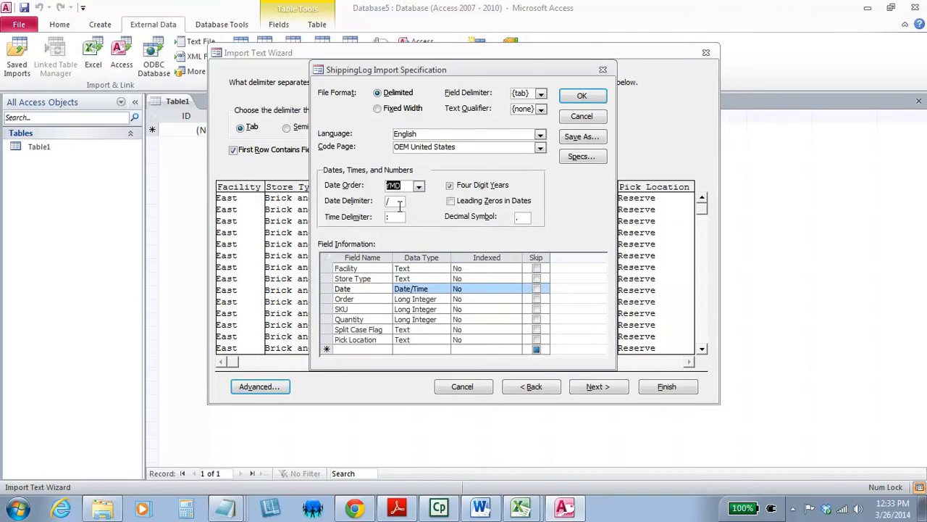
{"action": "left_click_drag", "start_coordinate": [397, 202], "coordinate": [377, 203]}
{"action": "left_click_drag", "start_coordinate": [428, 74], "coordinate": [634, 127]}
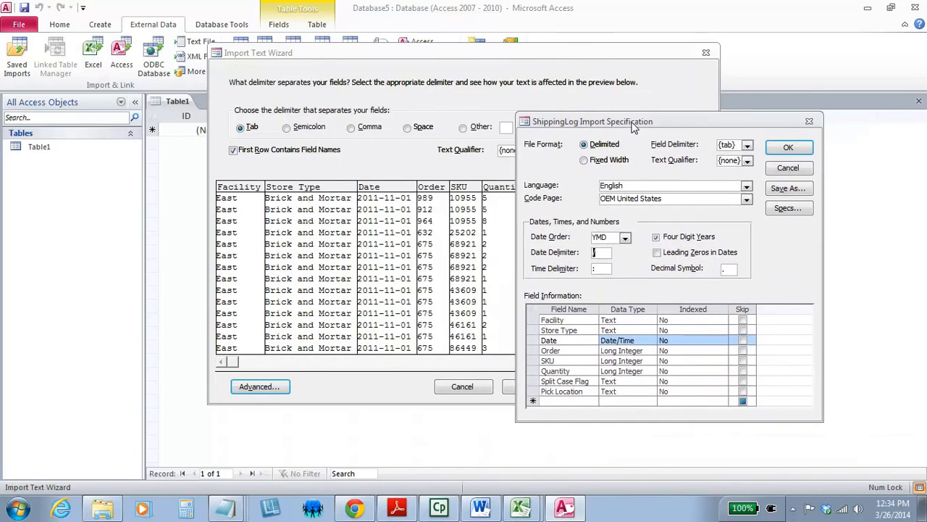
{"action": "type", "text": "-"}
{"action": "left_click_drag", "start_coordinate": [634, 126], "coordinate": [626, 90]}
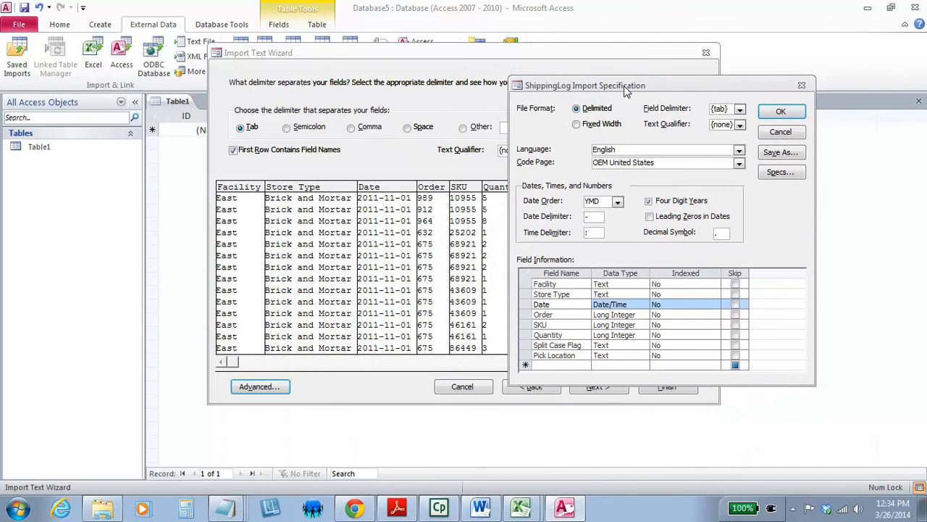
{"action": "left_click_drag", "start_coordinate": [626, 90], "coordinate": [479, 86]}
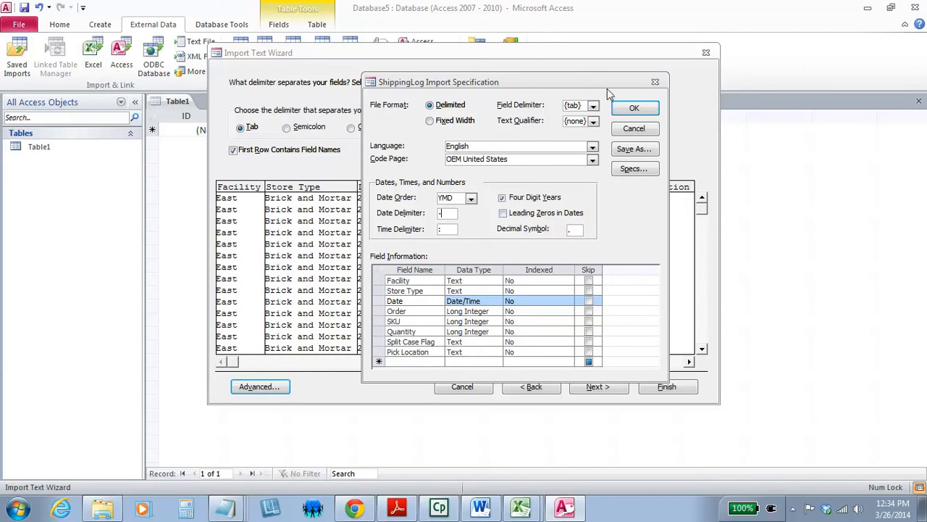
{"action": "left_click", "coordinate": [623, 109]}
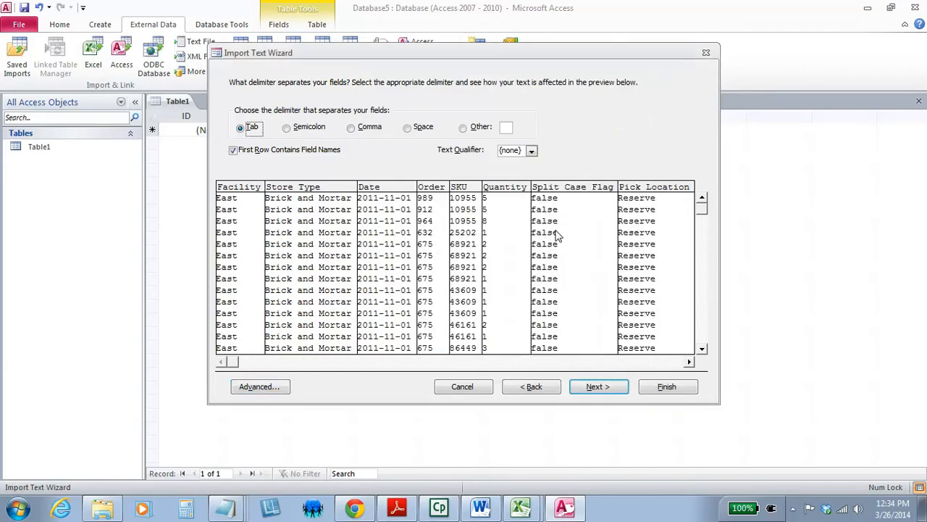
- Review the import field options of every column from Facility through Pick Location
{"action": "left_click", "coordinate": [606, 389]}
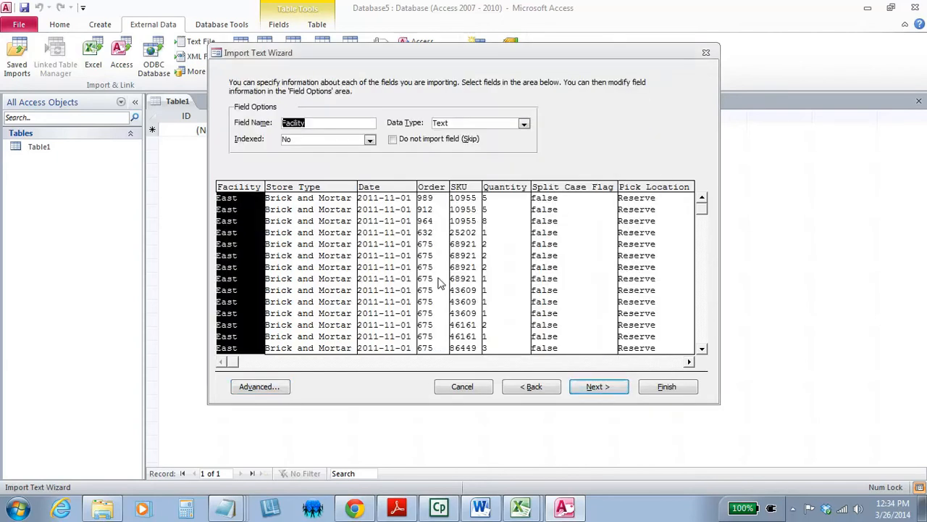
{"action": "left_click", "coordinate": [315, 190]}
{"action": "left_click", "coordinate": [382, 190]}
{"action": "left_click", "coordinate": [432, 190]}
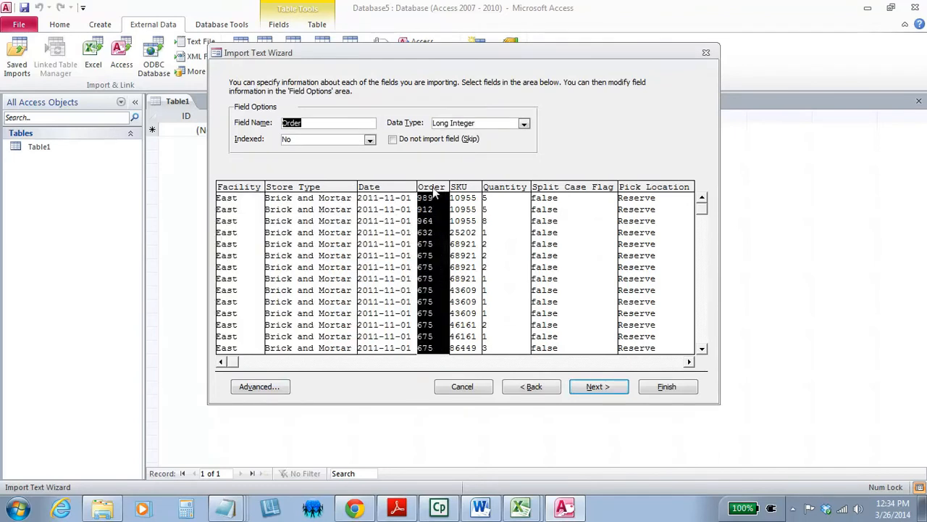
{"action": "left_click", "coordinate": [464, 190]}
{"action": "left_click", "coordinate": [489, 190]}
{"action": "left_click", "coordinate": [546, 190]}
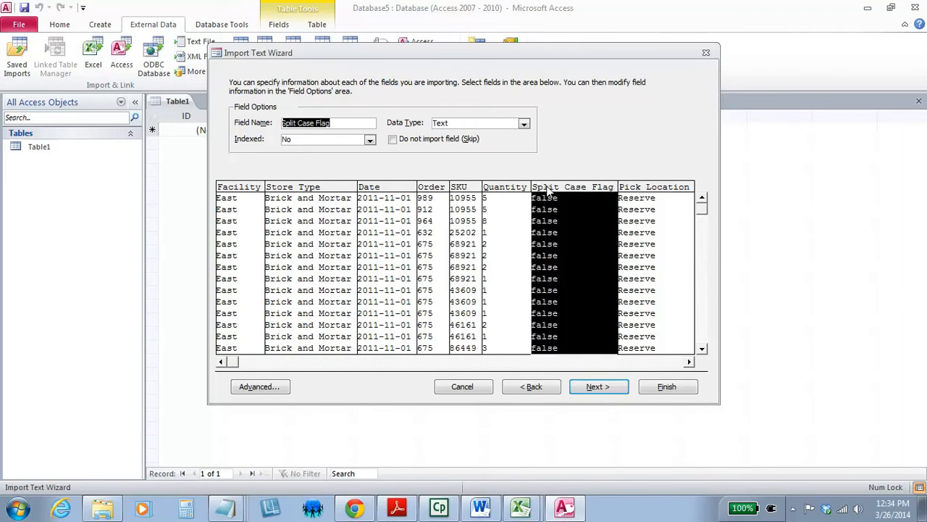
{"action": "left_click", "coordinate": [629, 190]}
- Let Access add the primary key and run the import into a table named ShippingLog
{"action": "left_click", "coordinate": [600, 387]}
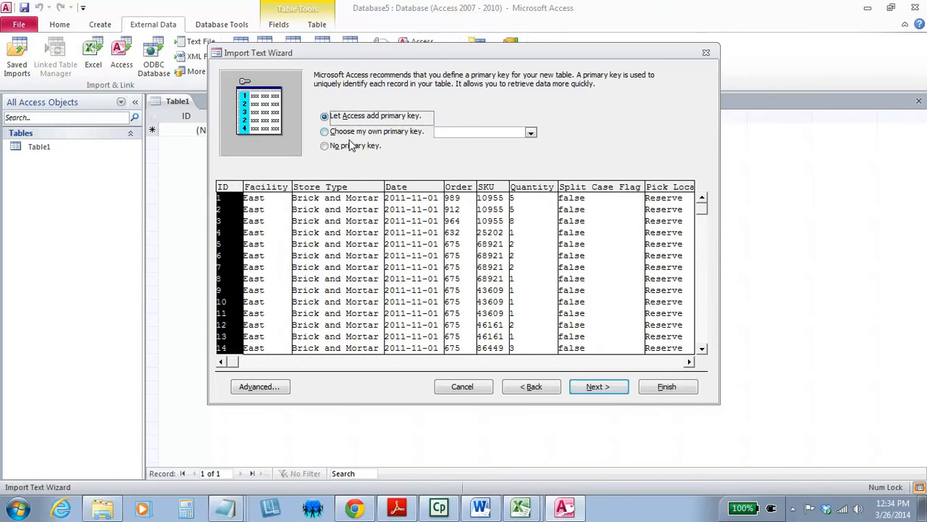
{"action": "left_click", "coordinate": [323, 132]}
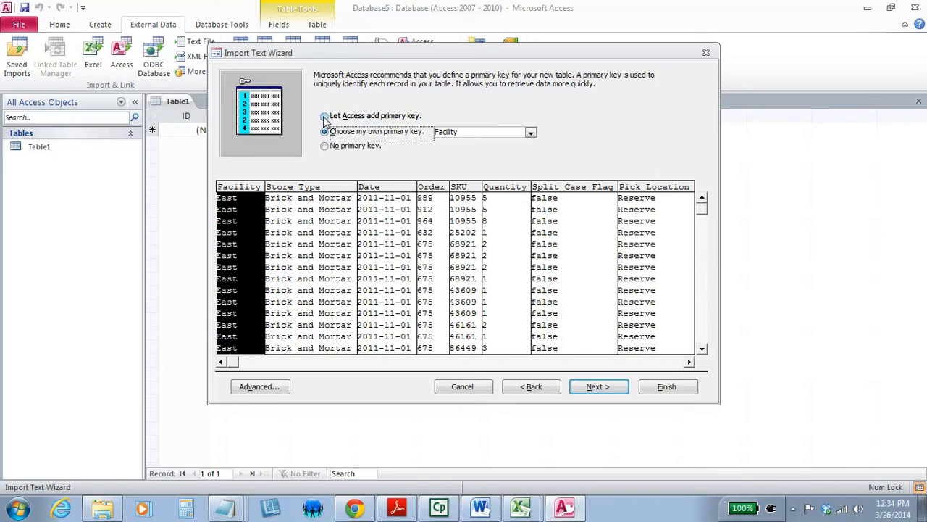
{"action": "left_click", "coordinate": [324, 119]}
{"action": "left_click", "coordinate": [598, 387]}
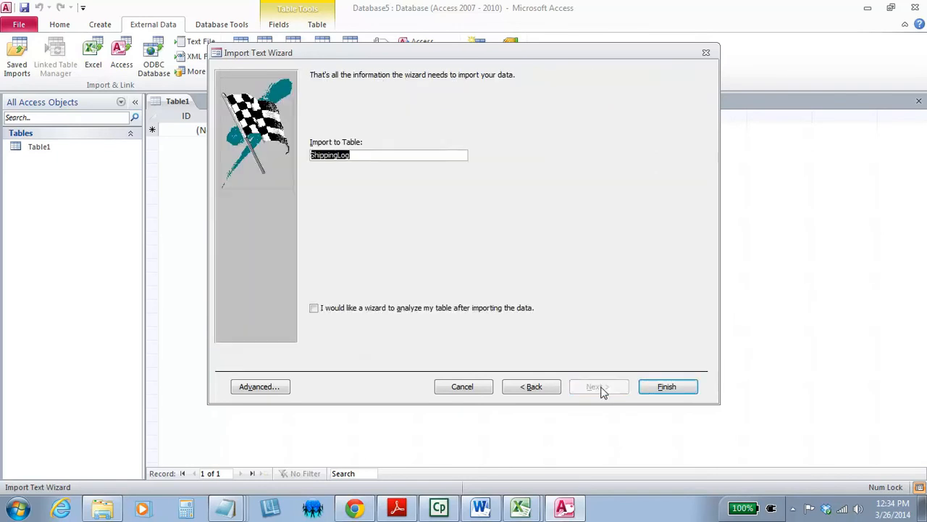
{"action": "left_click", "coordinate": [666, 386]}
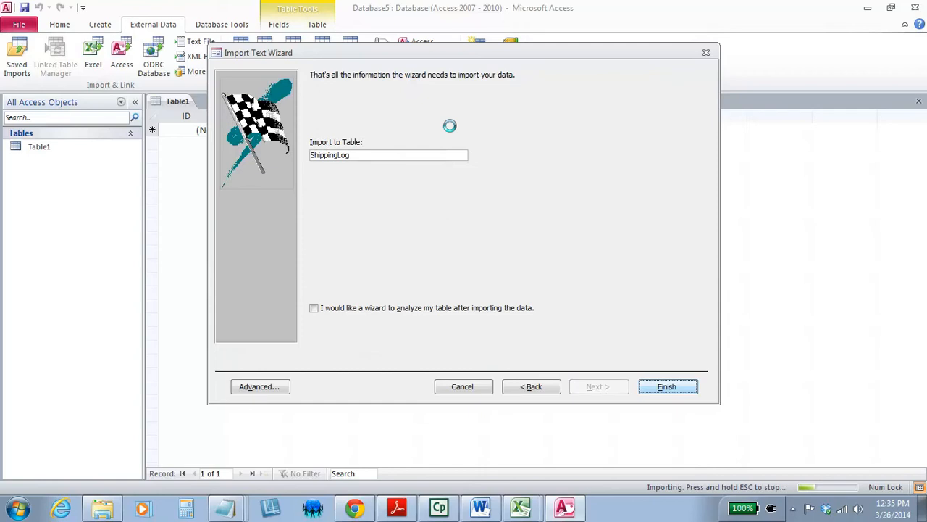
- Switch to the data folder in File Explorer and view the MHSDC_2013-1014_NewItemMaster text file in Notepad, minimizing it when done
{"action": "left_click", "coordinate": [230, 503]}
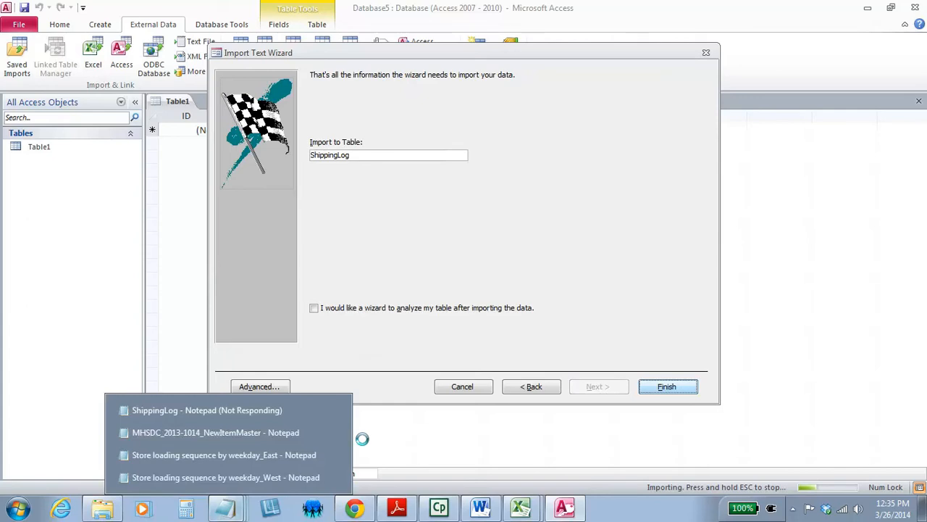
{"action": "left_click", "coordinate": [107, 513]}
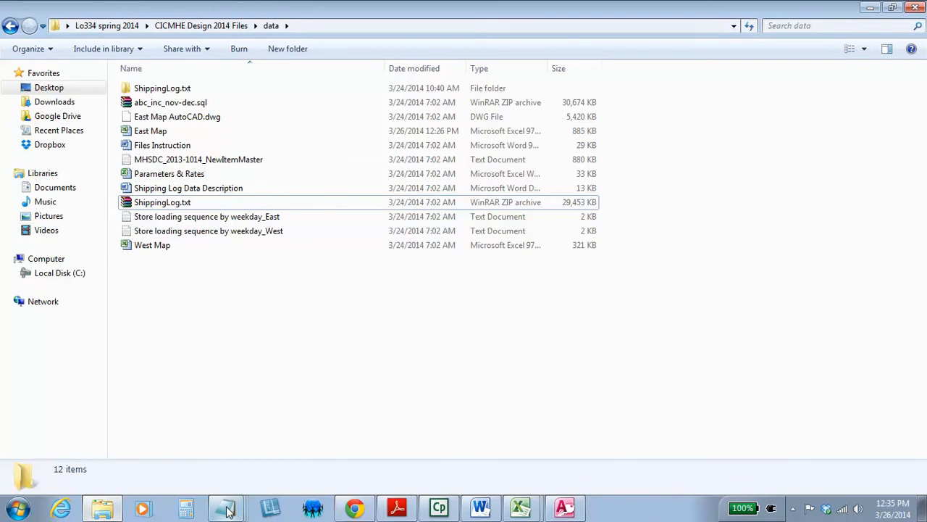
{"action": "mouse_move", "coordinate": [225, 511]}
{"action": "left_click", "coordinate": [229, 431]}
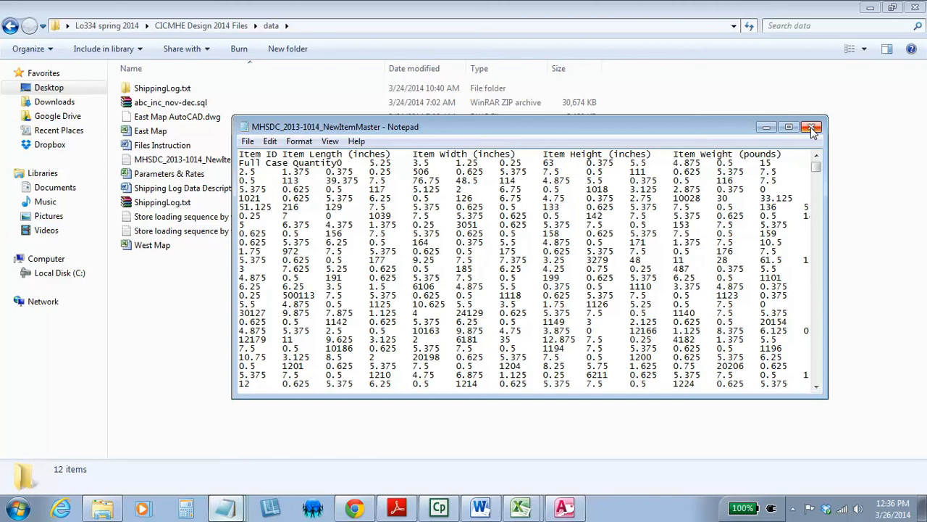
{"action": "left_click", "coordinate": [768, 128]}
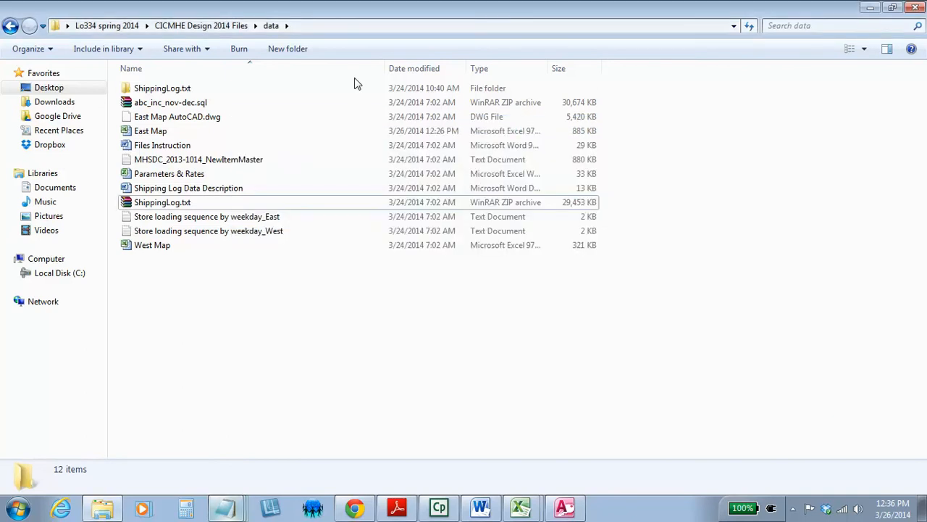
- Open the SKU MAster with cu ft volume workbook from the CICMHE Design 2014 Files folder in Excel and enable its content
{"action": "left_click", "coordinate": [167, 29]}
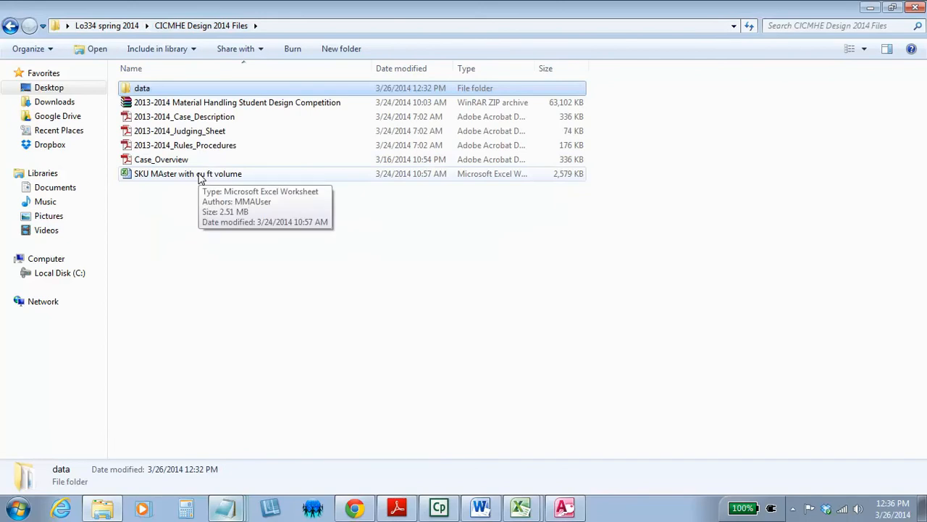
{"action": "left_click", "coordinate": [201, 178]}
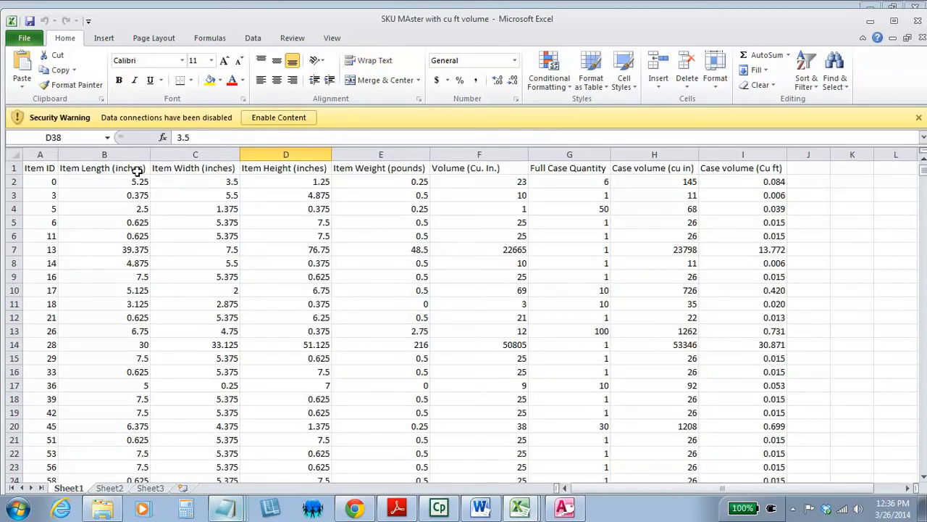
{"action": "left_click", "coordinate": [278, 118]}
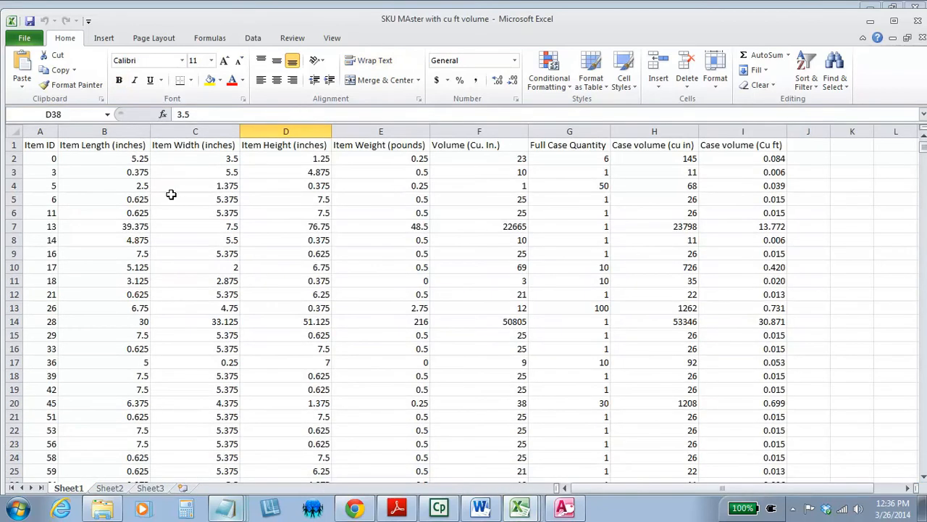
- Review the Sheet1 column headings from Item ID through Volume (Cu. In.)
{"action": "left_click", "coordinate": [39, 147]}
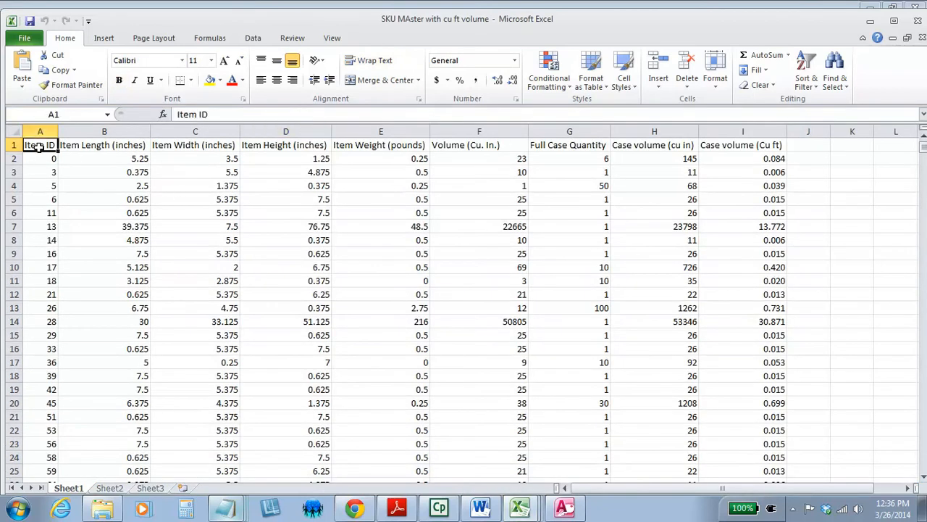
{"action": "left_click", "coordinate": [100, 148]}
{"action": "left_click", "coordinate": [181, 145]}
{"action": "left_click", "coordinate": [275, 145]}
{"action": "left_click", "coordinate": [360, 145]}
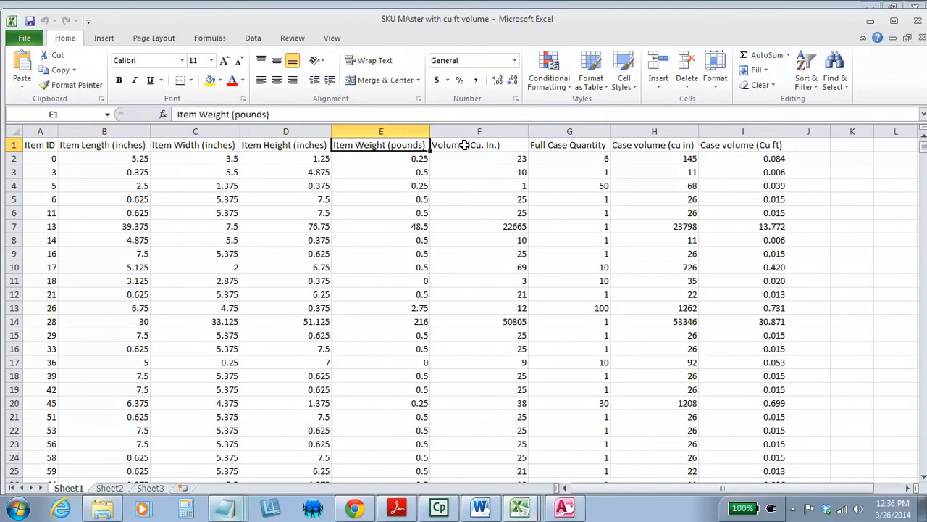
{"action": "left_click", "coordinate": [464, 145]}
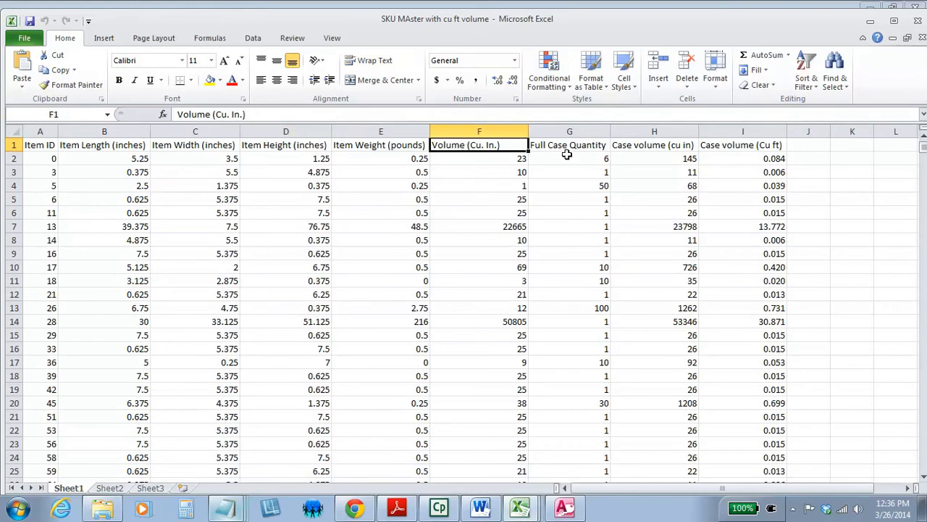
- Examine the item volume formula in cell F2, and check how far the data extends before returning to cell A1
{"action": "left_click", "coordinate": [484, 161]}
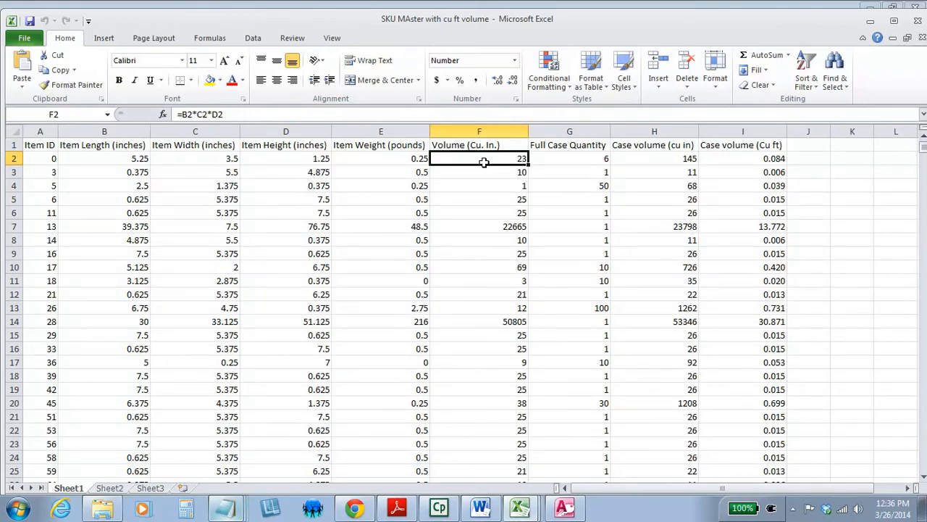
{"action": "double_click", "coordinate": [484, 161]}
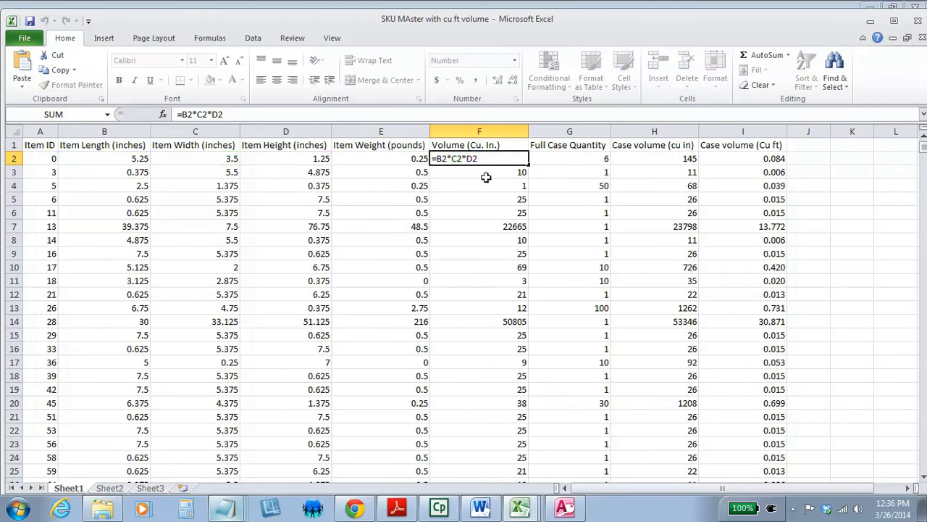
{"action": "key", "text": "Return"}
{"action": "key", "text": "Up"}
{"action": "left_click", "coordinate": [485, 178]}
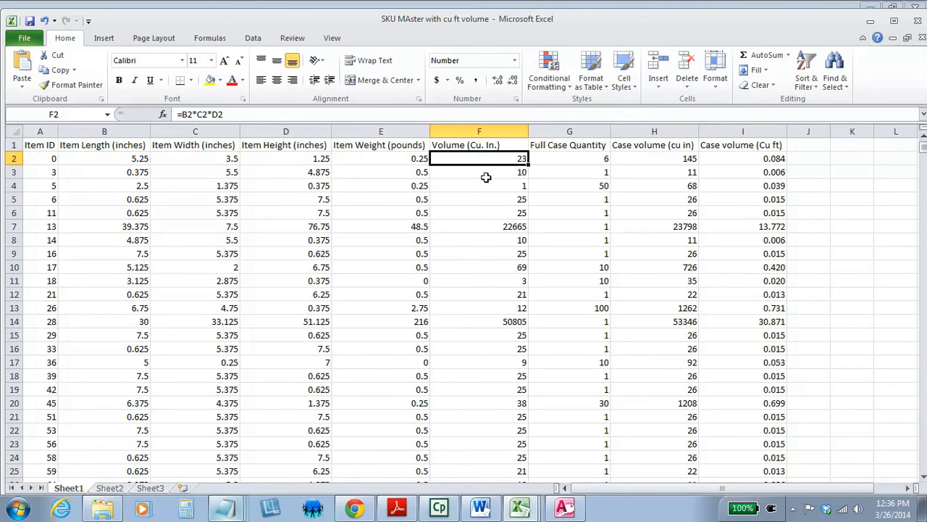
{"action": "key", "text": "Up"}
{"action": "key", "text": "ctrl+End"}
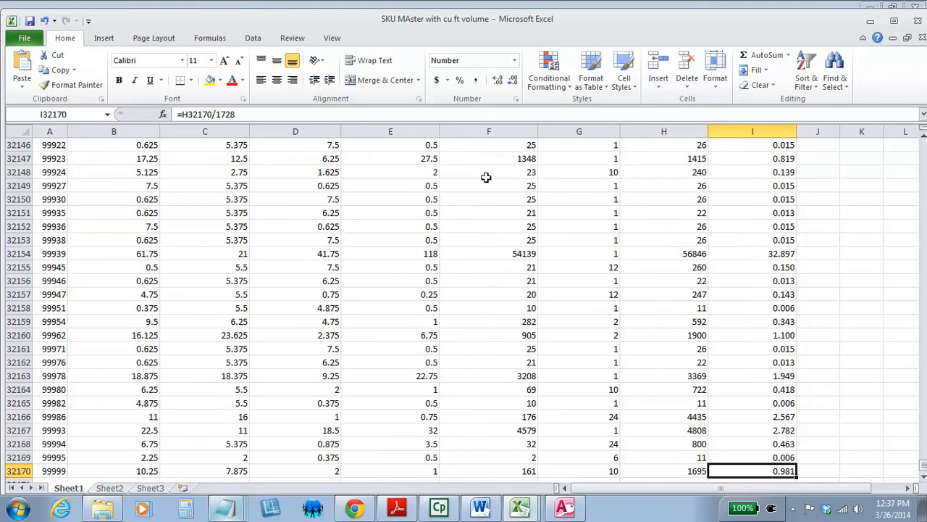
{"action": "key", "text": "ctrl+Home"}
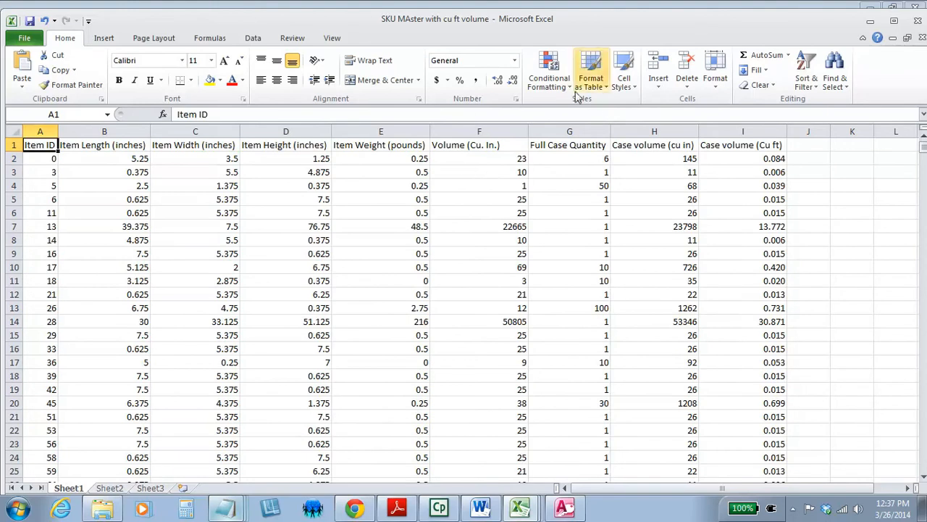
- Review the Full Case Quantity and Case volume (cu in) column headings on Sheet1
{"action": "left_click", "coordinate": [564, 148]}
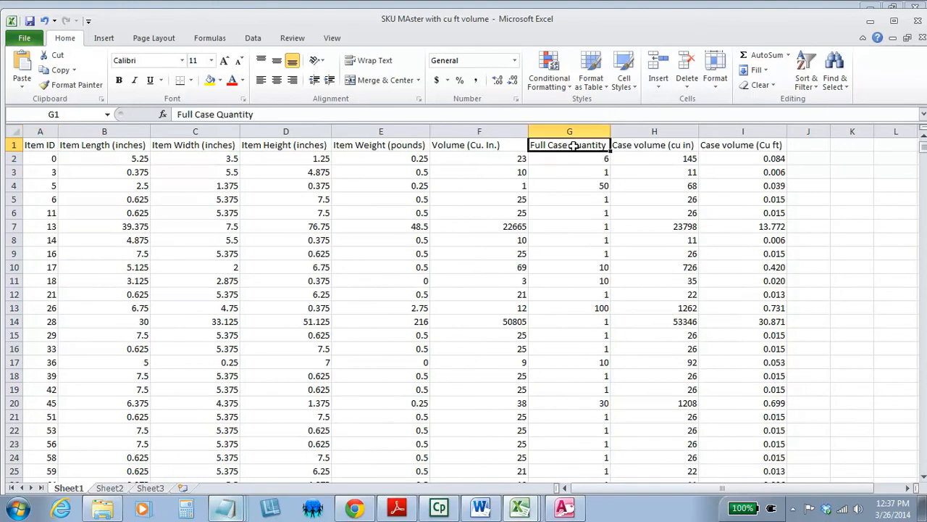
{"action": "left_click", "coordinate": [572, 162]}
{"action": "left_click", "coordinate": [568, 144]}
{"action": "left_click", "coordinate": [645, 144]}
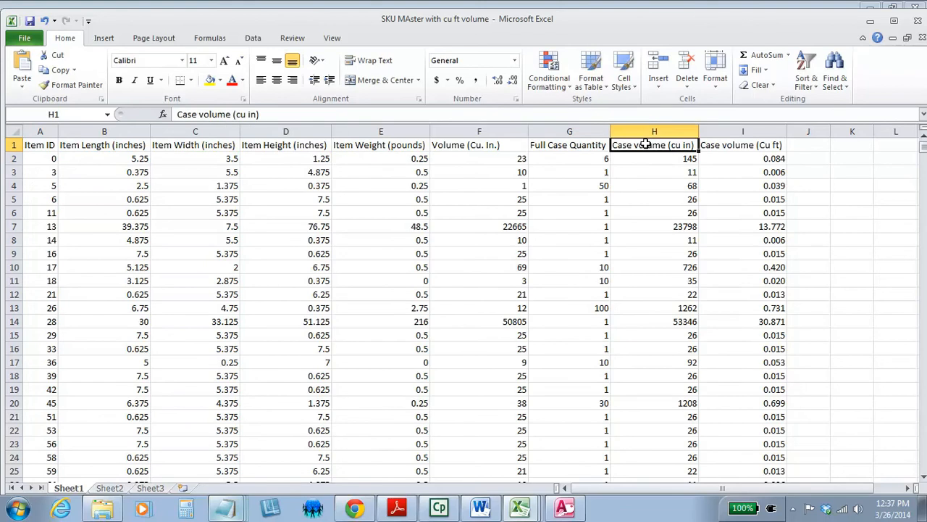
- Examine the Case volume (cu in) formula in cell H2 and its multiplier, comparing it with the item volume and case quantity cells it uses
{"action": "key", "text": "Down"}
{"action": "key", "text": "Left"}
{"action": "key", "text": "Left"}
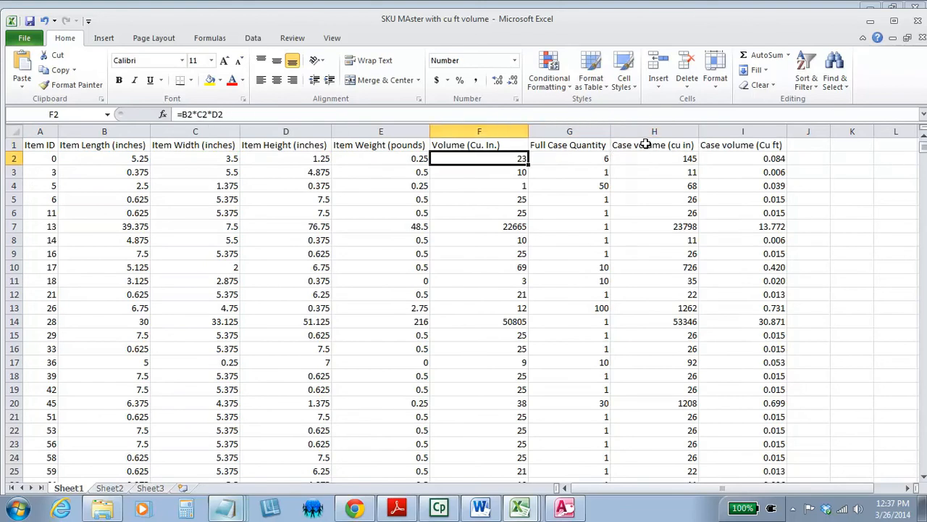
{"action": "key", "text": "Right"}
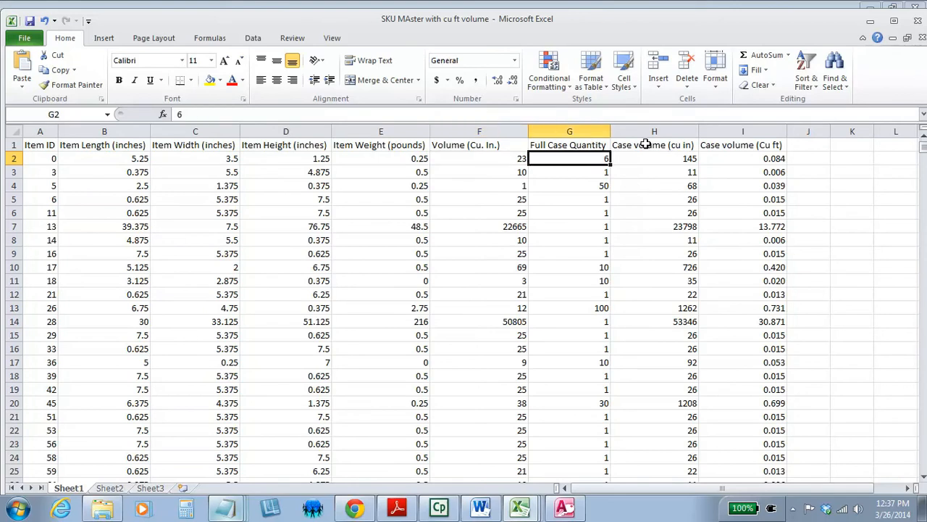
{"action": "key", "text": "Right"}
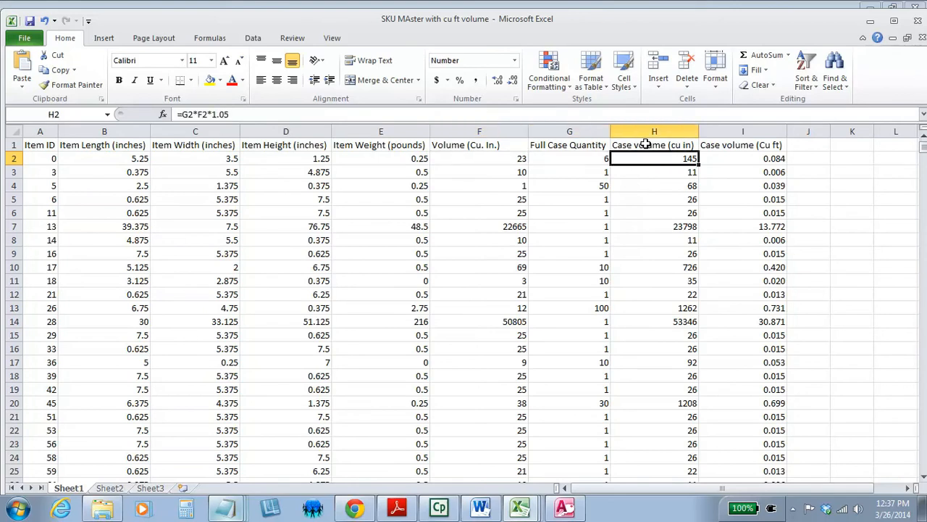
{"action": "key", "text": "F2"}
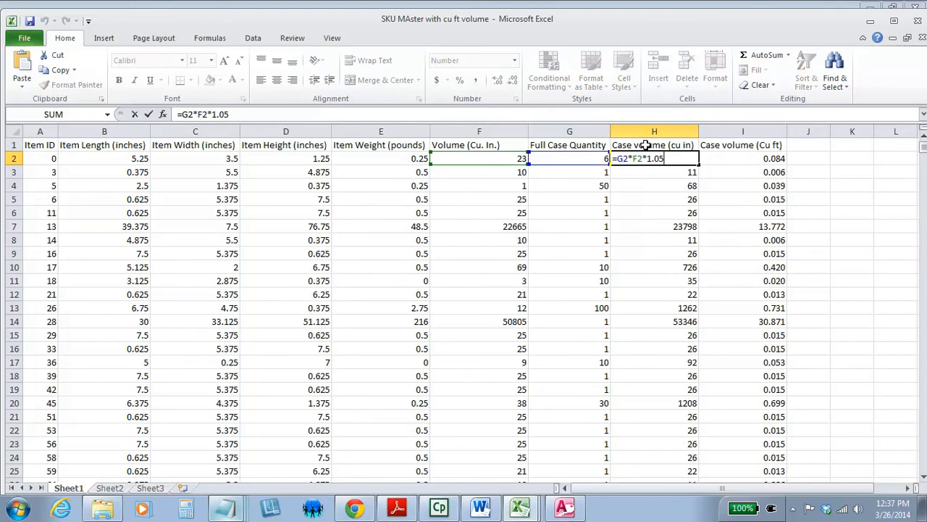
{"action": "left_click_drag", "start_coordinate": [646, 158], "coordinate": [666, 158]}
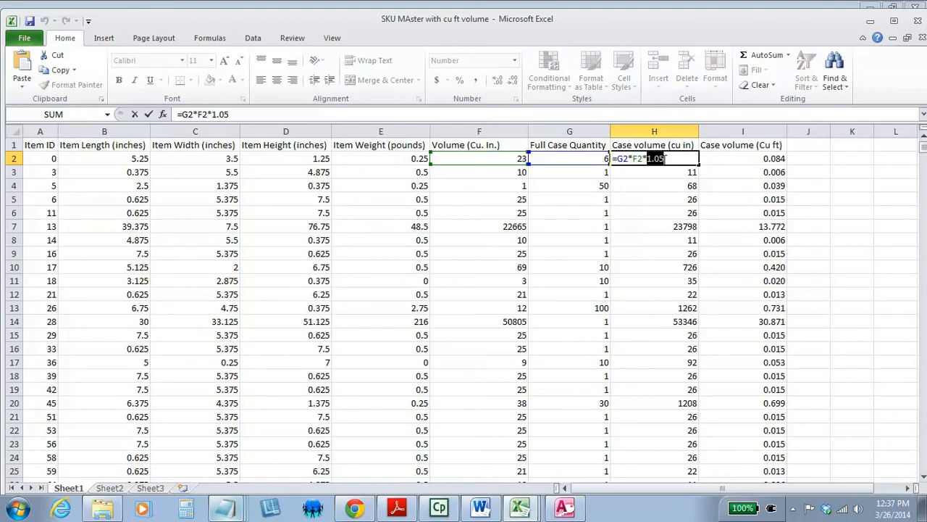
{"action": "left_click", "coordinate": [676, 158]}
{"action": "key", "text": "Return"}
- Examine the Case volume (Cu ft) formula in cell I2, leaving it as is, and return along the row to cell A2
{"action": "key", "text": "Up"}
{"action": "key", "text": "Right"}
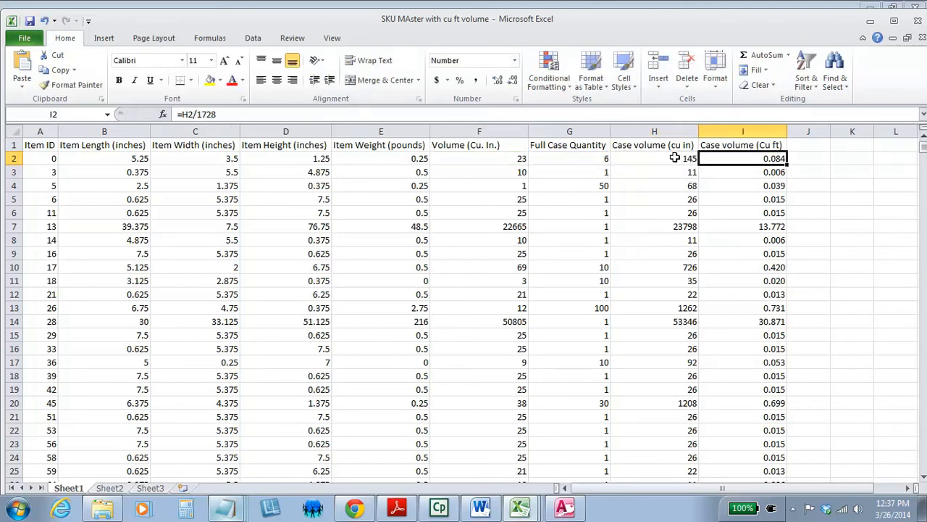
{"action": "left_click", "coordinate": [674, 158]}
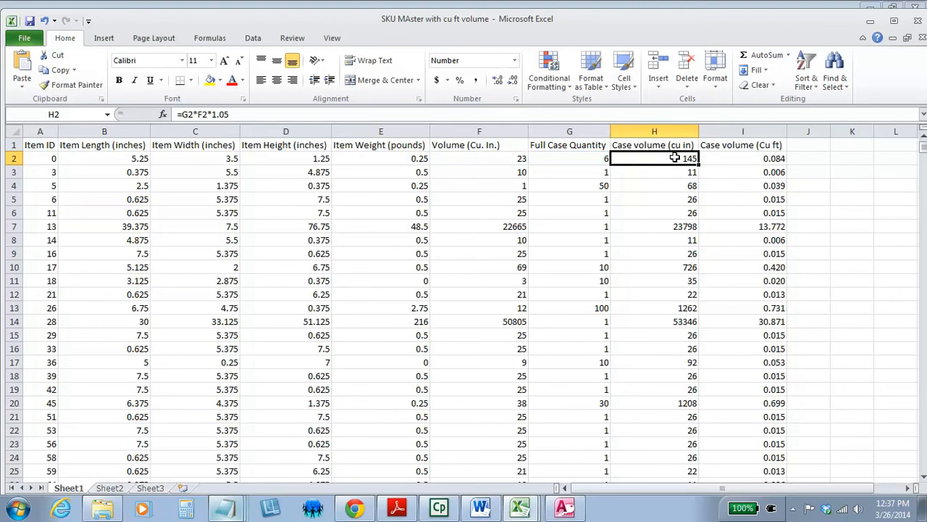
{"action": "key", "text": "Right"}
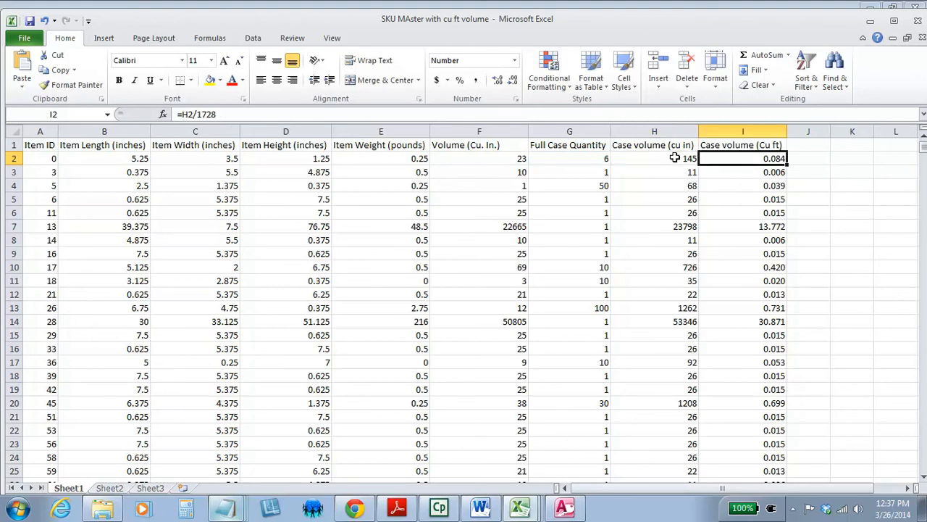
{"action": "key", "text": "F2"}
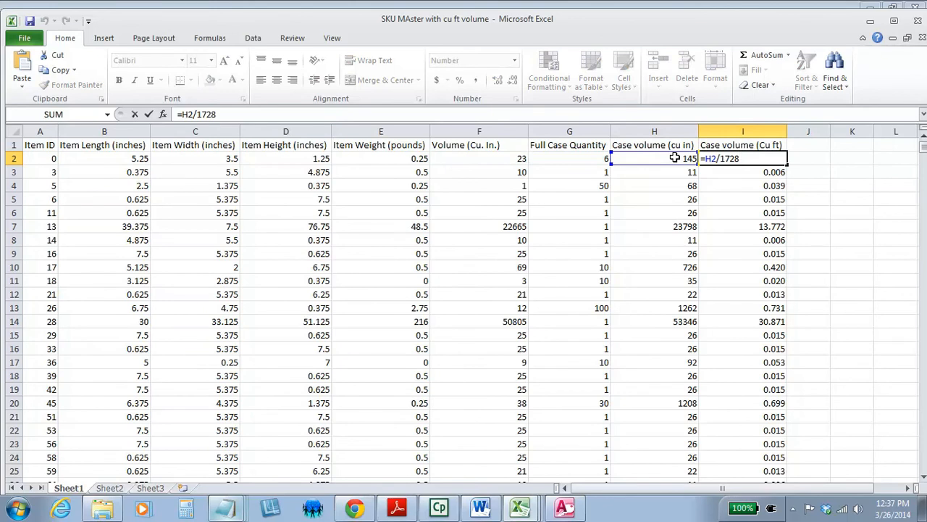
{"action": "key", "text": "Return"}
{"action": "key", "text": "Up"}
{"action": "key", "text": "Down"}
{"action": "key", "text": "Up"}
{"action": "key", "text": "Left"}
{"action": "key", "text": "Left"}
{"action": "key", "text": "Left"}
{"action": "key", "text": "Left"}
{"action": "key", "text": "Left"}
{"action": "key", "text": "Left"}
{"action": "key", "text": "Left"}
{"action": "key", "text": "Left"}
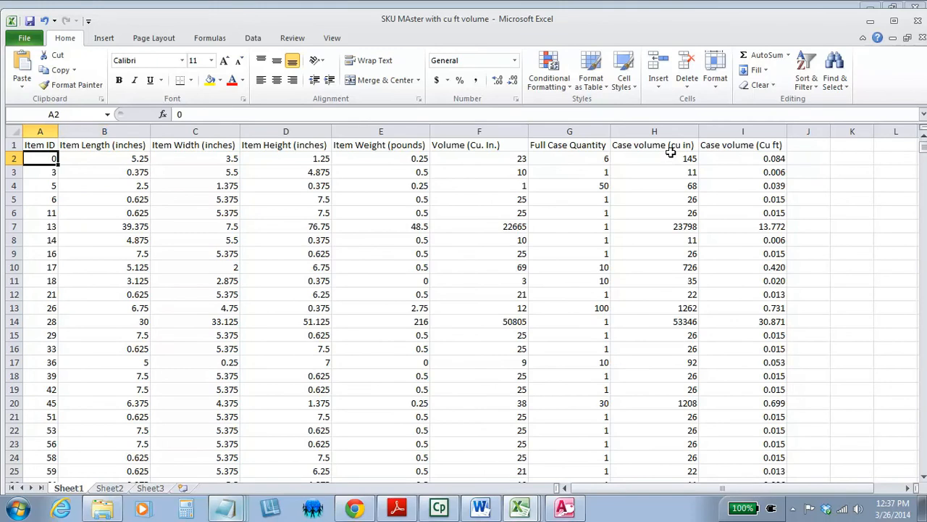
- Highlight the Item ID through Item Weight columns together with the Full Case Quantity column, and clear the selection at cell C5
{"action": "left_click_drag", "start_coordinate": [381, 131], "coordinate": [22, 142]}
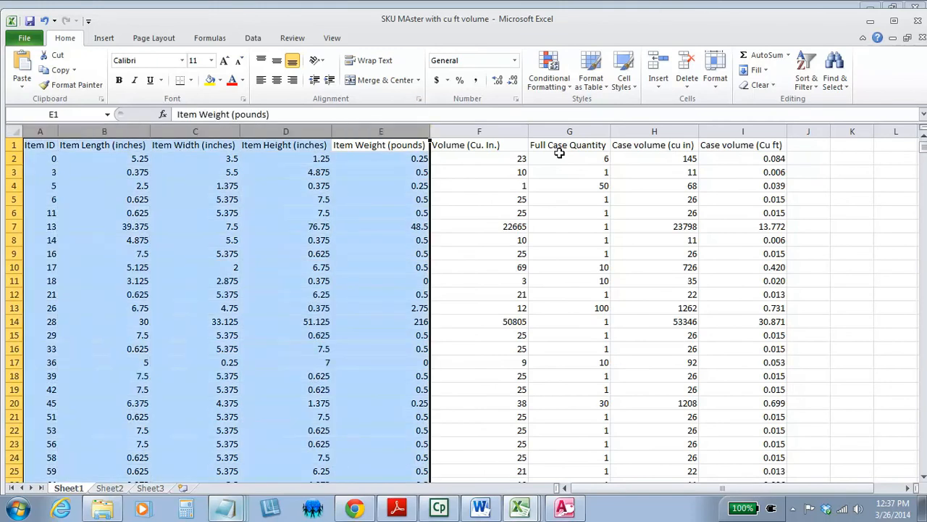
{"action": "left_click", "coordinate": [567, 131], "text": "ctrl"}
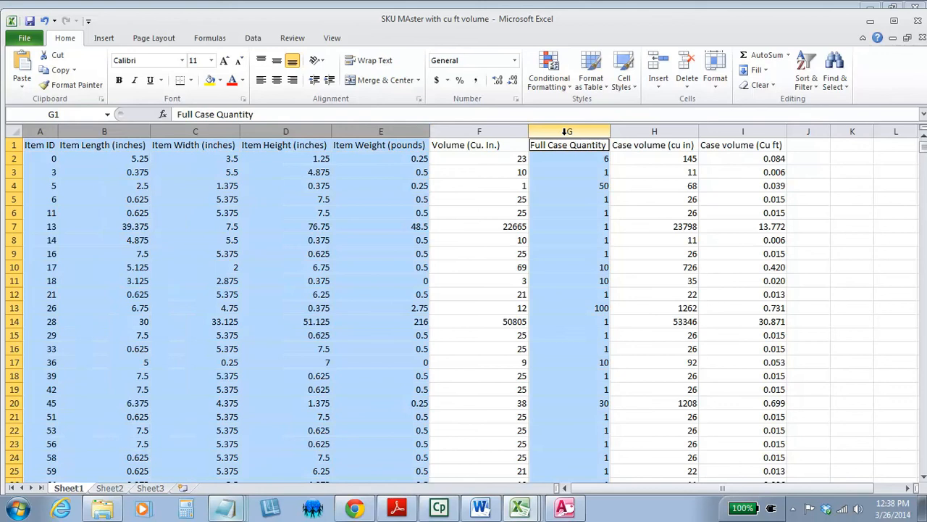
{"action": "left_click", "coordinate": [254, 38]}
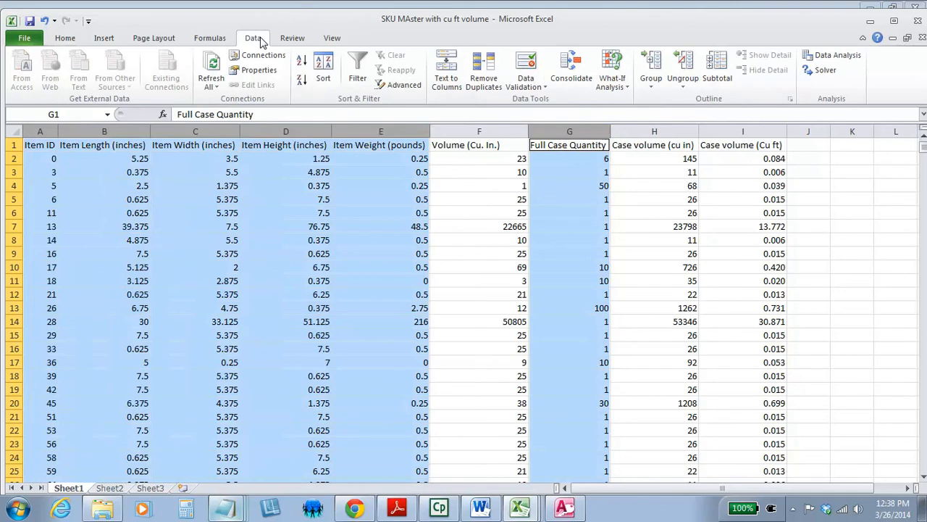
{"action": "left_click", "coordinate": [163, 198]}
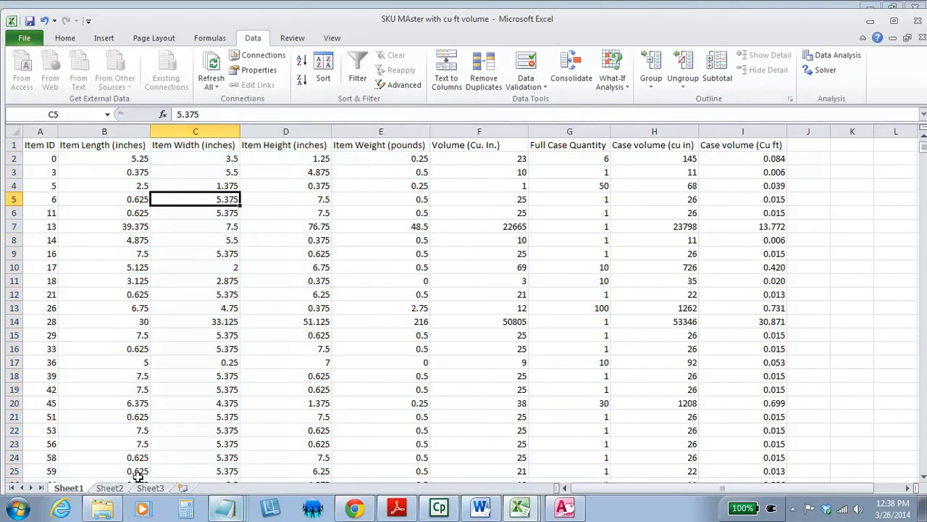
- On Sheet2, start a text import of MHSDC_2013-1014_NewItemMaster from the data folder in CICMHE Design 2014 Files
{"action": "left_click", "coordinate": [118, 489]}
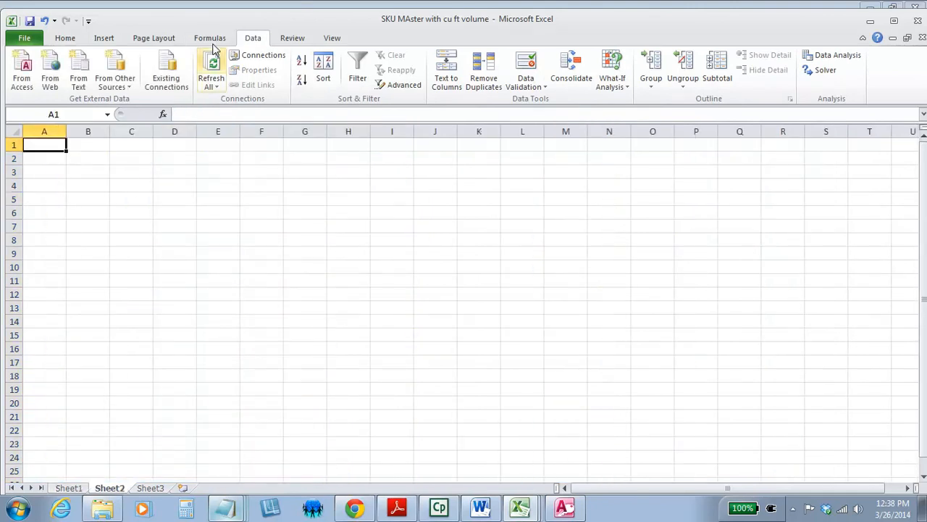
{"action": "left_click", "coordinate": [80, 82]}
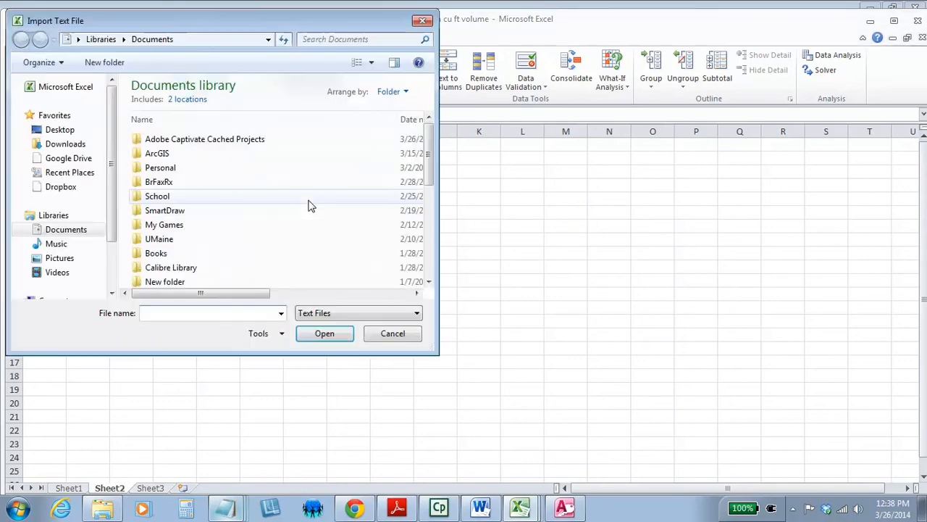
{"action": "left_click", "coordinate": [48, 172]}
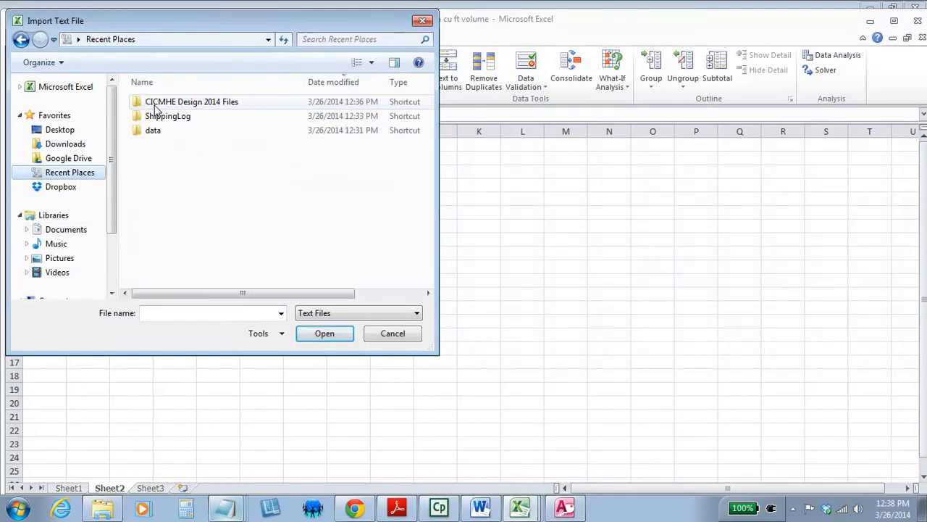
{"action": "double_click", "coordinate": [155, 102]}
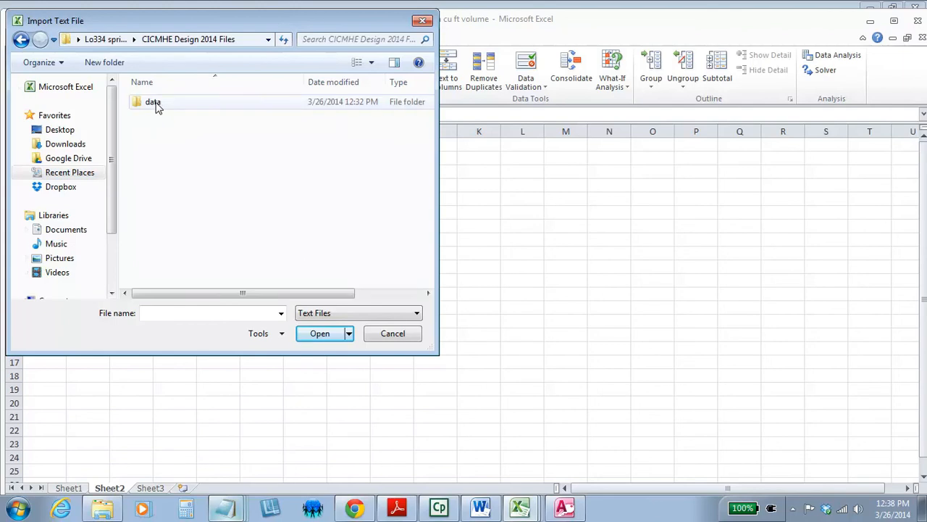
{"action": "double_click", "coordinate": [158, 105]}
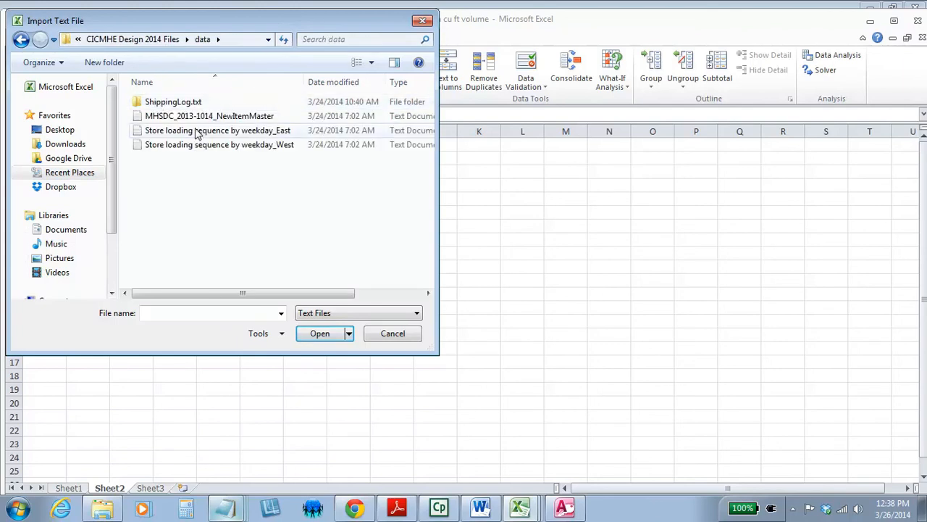
{"action": "left_click", "coordinate": [221, 121]}
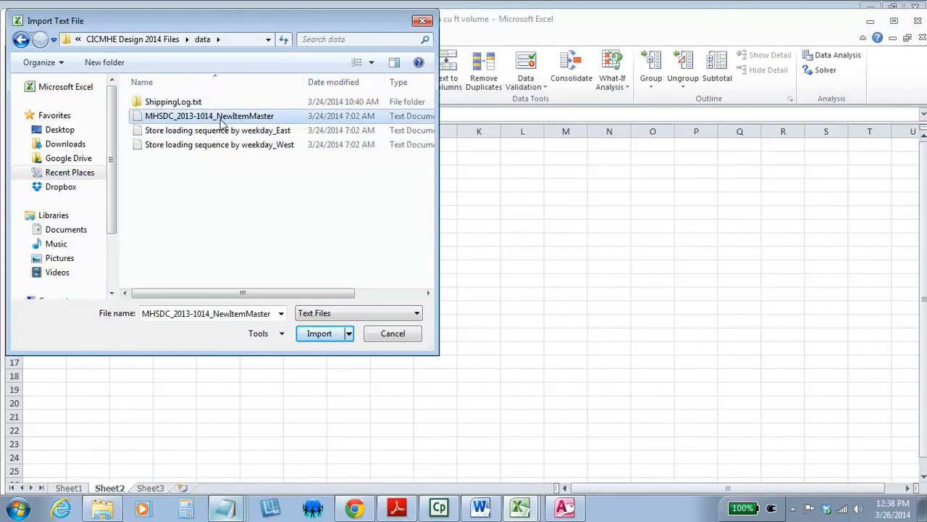
{"action": "key", "text": "Return"}
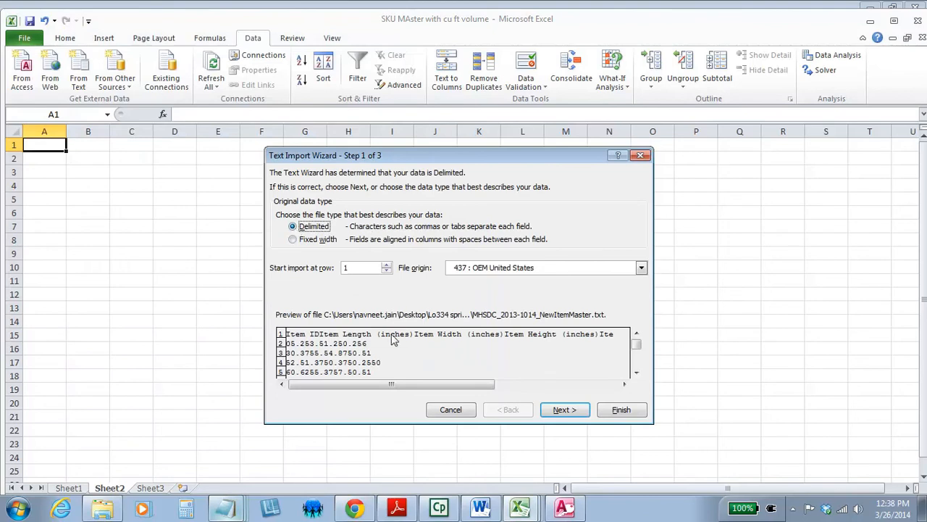
- Complete the Text Import Wizard with tab-delimited data and General column format, checking the advanced settings along the way
{"action": "left_click", "coordinate": [560, 409]}
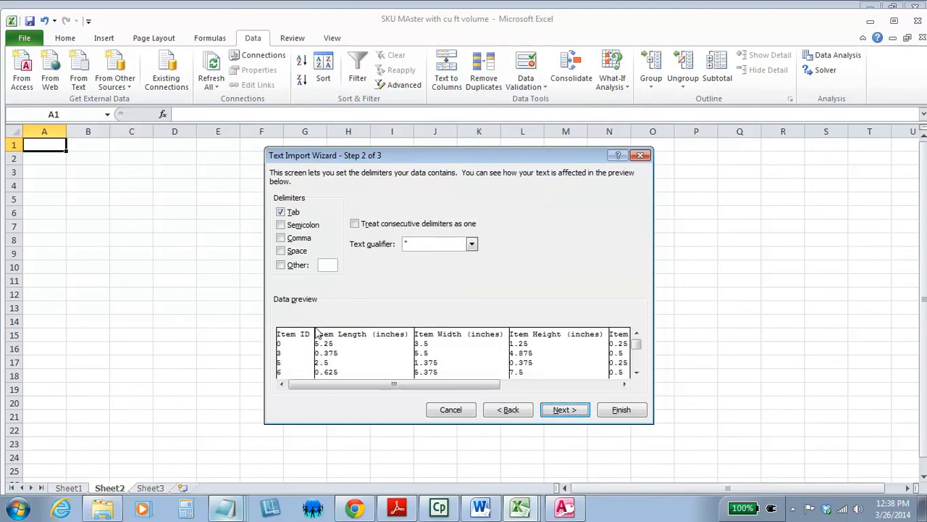
{"action": "left_click", "coordinate": [564, 410]}
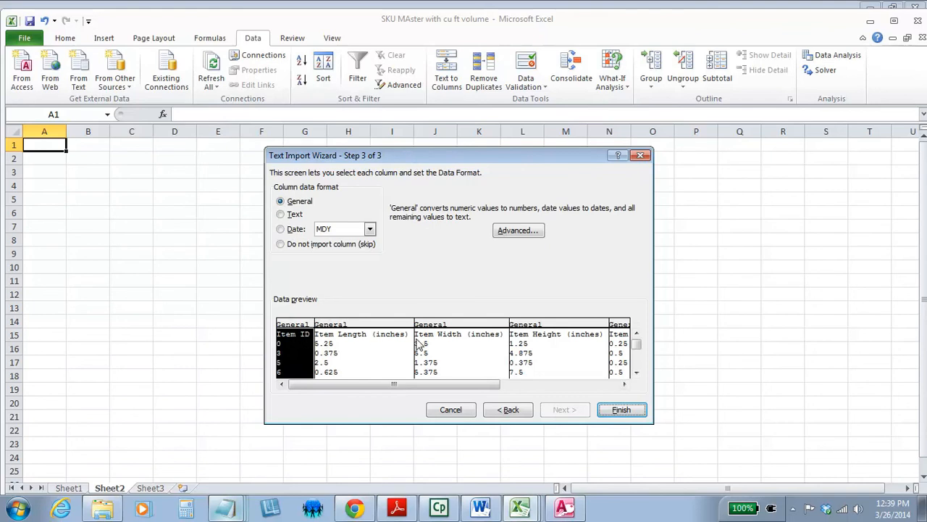
{"action": "left_click", "coordinate": [518, 231]}
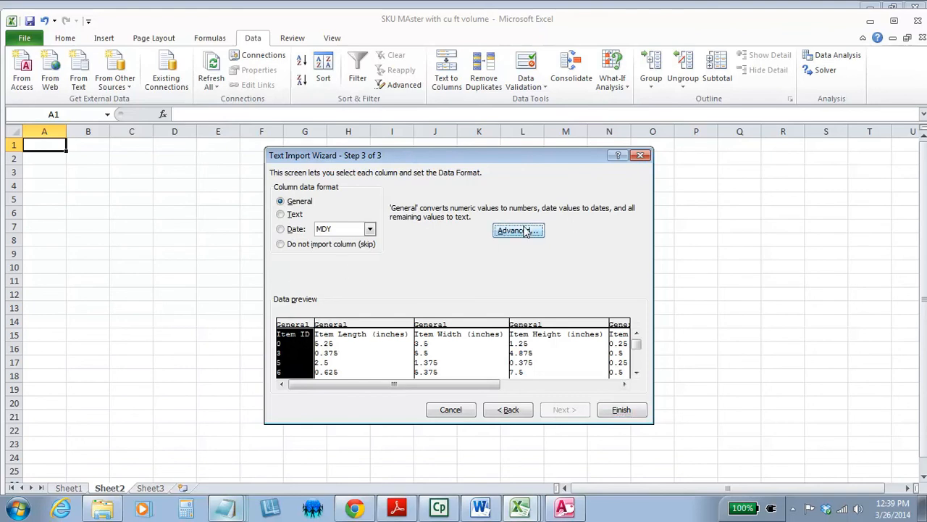
{"action": "left_click", "coordinate": [531, 340]}
{"action": "left_click", "coordinate": [615, 410]}
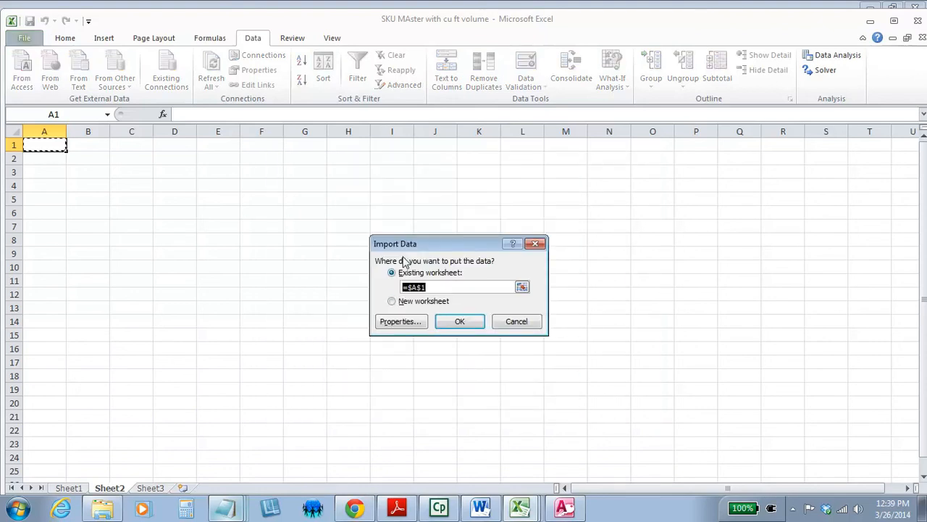
- Accept the default external data range properties and place the imported data in the existing worksheet at cell A1
{"action": "left_click", "coordinate": [419, 321]}
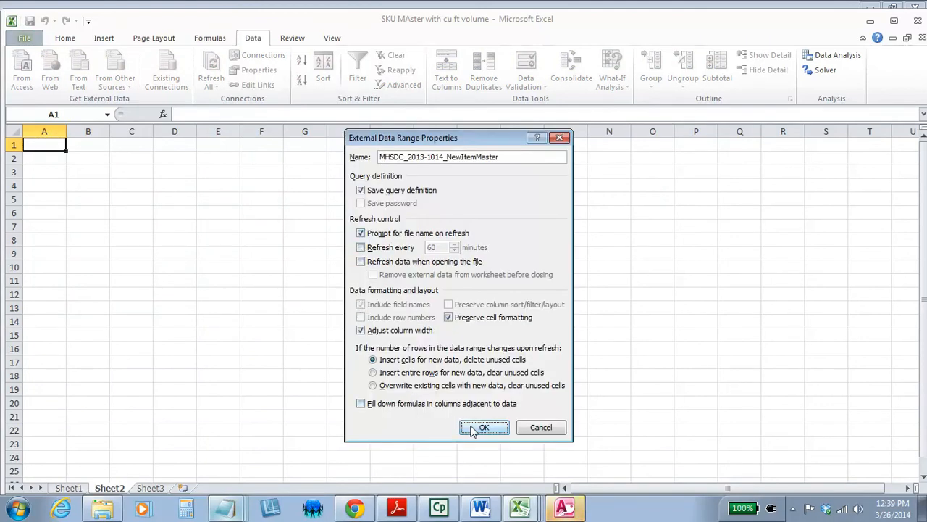
{"action": "left_click", "coordinate": [478, 427]}
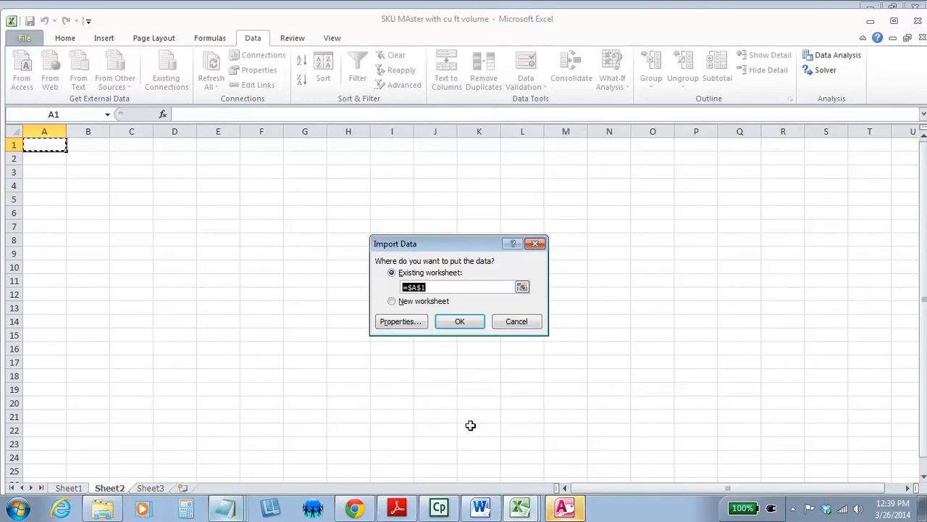
{"action": "left_click", "coordinate": [467, 323]}
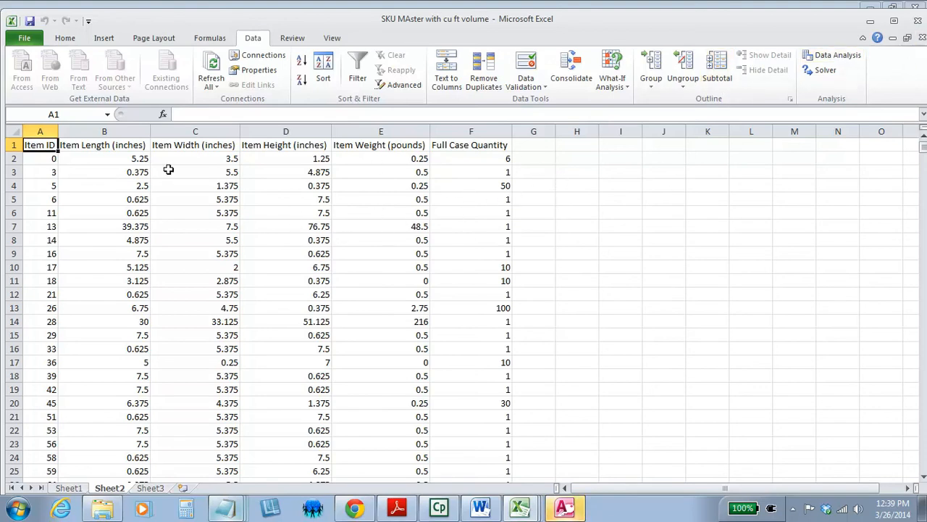
{"action": "left_click", "coordinate": [39, 144]}
- Switch to Access, close the text import dialog without saving the import steps, and open the ShippingLog table
{"action": "left_click", "coordinate": [551, 478]}
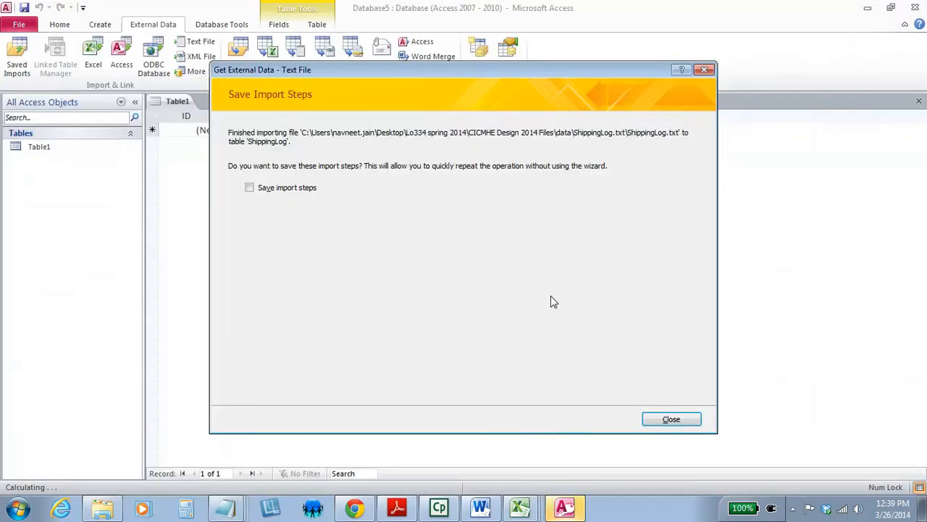
{"action": "left_click", "coordinate": [671, 420]}
{"action": "double_click", "coordinate": [63, 152]}
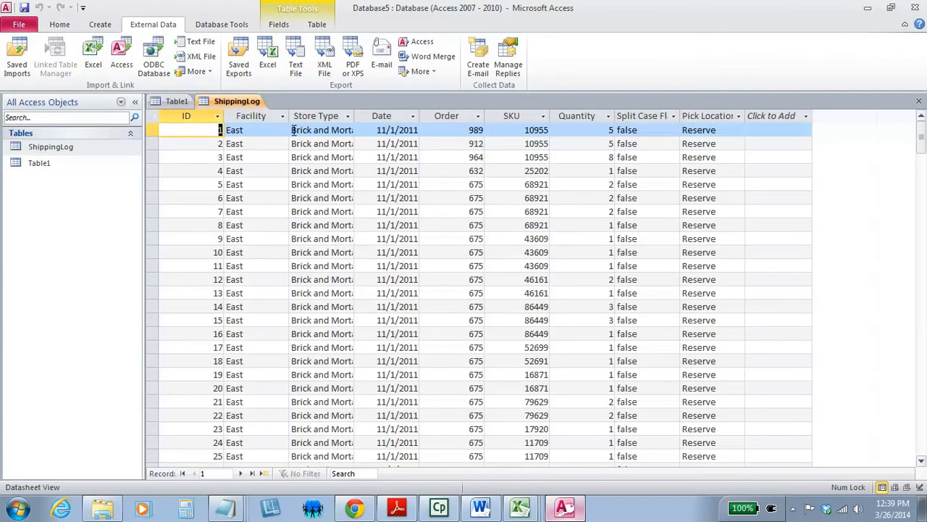
- Browse the ShippingLog records from the first row downward, following the SKU column
{"action": "left_click", "coordinate": [525, 130]}
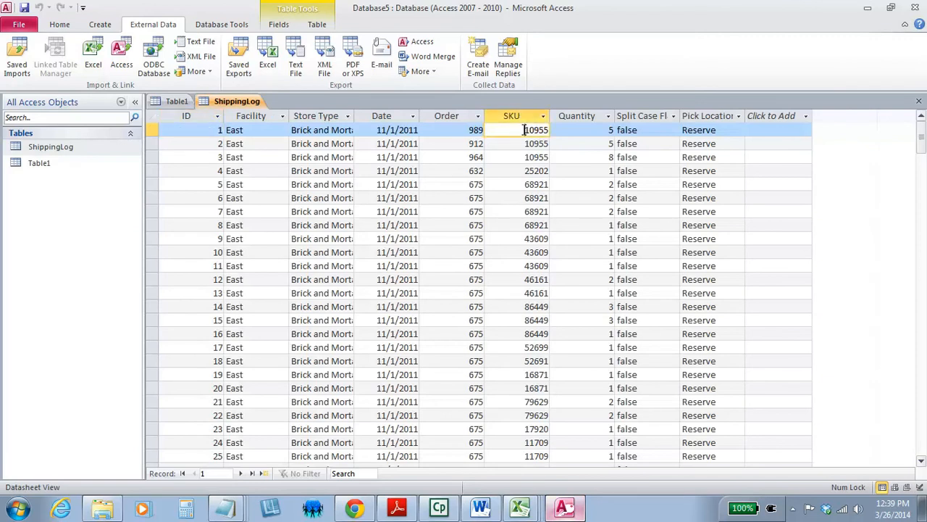
{"action": "left_click_drag", "start_coordinate": [922, 139], "coordinate": [922, 174]}
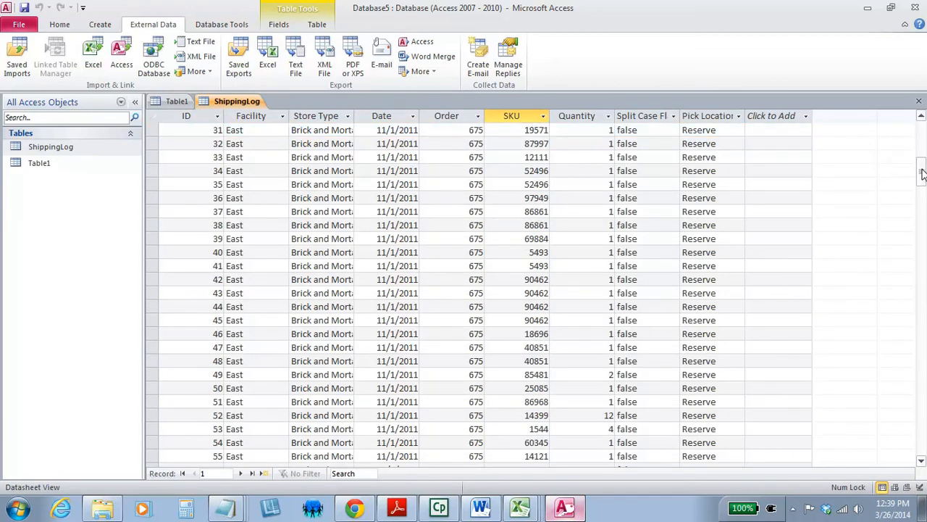
{"action": "key", "text": "Page_Down"}
{"action": "key", "text": "Page_Down"}
{"action": "key", "text": "Page_Down"}
{"action": "key", "text": "Page_Down"}
{"action": "key", "text": "Page_Down"}
{"action": "key", "text": "Page_Down"}
{"action": "key", "text": "Page_Down"}
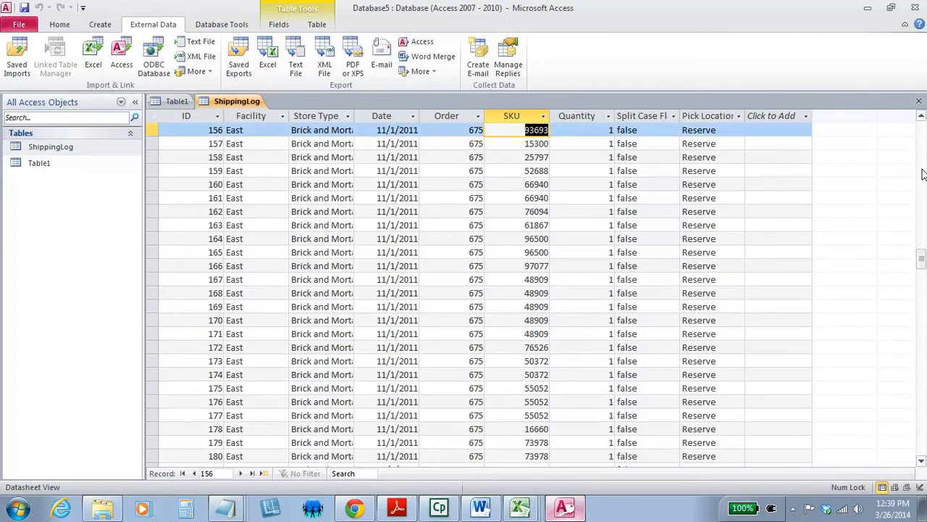
- Page down through the ShippingLog records along the SKU column and return to the first record
{"action": "key", "text": "Page_Down"}
{"action": "key", "text": "Page_Down"}
{"action": "key", "text": "Page_Down"}
{"action": "key", "text": "Page_Down"}
{"action": "key", "text": "Page_Down"}
{"action": "key", "text": "Page_Down"}
{"action": "key", "text": "Page_Down"}
{"action": "key", "text": "Page_Down"}
{"action": "key", "text": "Page_Down"}
{"action": "key", "text": "Page_Down"}
{"action": "key", "text": "Page_Down"}
{"action": "key", "text": "Page_Down"}
{"action": "key", "text": "Page_Down"}
{"action": "key", "text": "Page_Down"}
{"action": "key", "text": "Page_Down"}
{"action": "key", "text": "Page_Down"}
{"action": "key", "text": "Page_Down"}
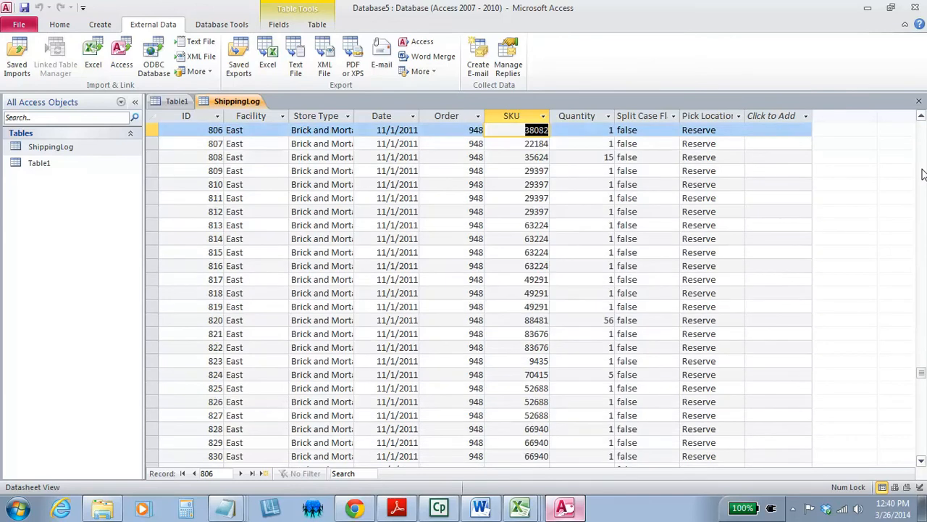
{"action": "key", "text": "Page_Up"}
{"action": "key", "text": "Page_Up"}
{"action": "key", "text": "Page_Up"}
{"action": "key", "text": "Page_Up"}
{"action": "key", "text": "Page_Up"}
{"action": "key", "text": "Page_Up"}
{"action": "key", "text": "Page_Up"}
{"action": "key", "text": "Page_Up"}
{"action": "key", "text": "Page_Up"}
{"action": "key", "text": "Page_Up"}
{"action": "key", "text": "Page_Up"}
{"action": "key", "text": "Page_Up"}
{"action": "key", "text": "Page_Up"}
{"action": "key", "text": "Page_Up"}
{"action": "key", "text": "Page_Up"}
{"action": "key", "text": "Page_Up"}
{"action": "key", "text": "Page_Up"}
{"action": "key", "text": "Page_Up"}
{"action": "key", "text": "Page_Up"}
{"action": "key", "text": "Page_Up"}
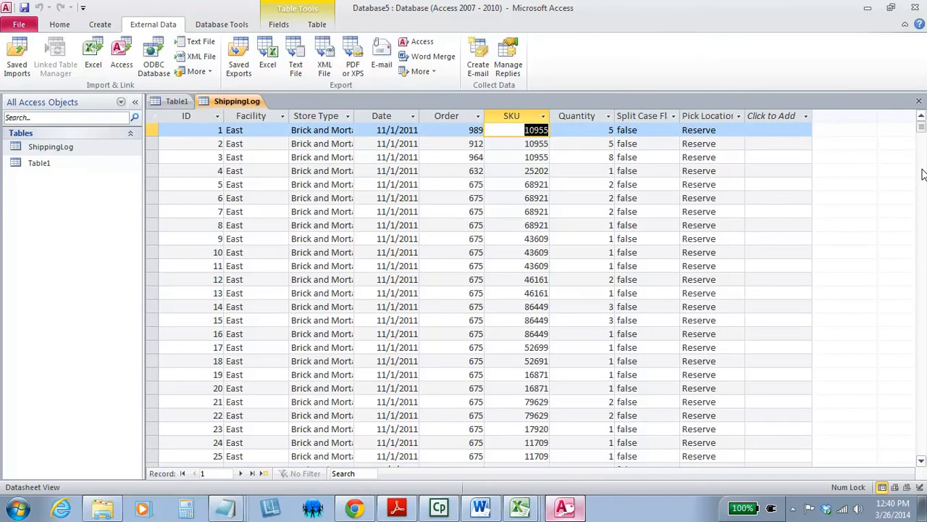
- Check the first record's Order value, then examine the SKU values from the first record down to record 451
{"action": "key", "text": "Left"}
{"action": "key", "text": "Left"}
{"action": "key", "text": "Right"}
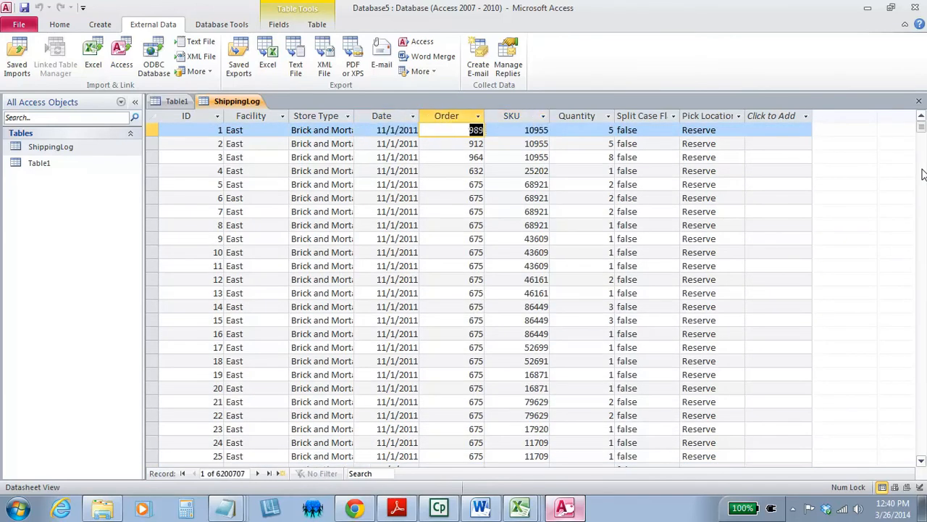
{"action": "key", "text": "Right"}
{"action": "key", "text": "Page_Down"}
{"action": "key", "text": "Page_Down"}
{"action": "key", "text": "Page_Down"}
{"action": "key", "text": "Page_Down"}
{"action": "key", "text": "Page_Down"}
{"action": "key", "text": "Page_Down"}
{"action": "key", "text": "Page_Down"}
{"action": "key", "text": "Page_Down"}
{"action": "key", "text": "Page_Down"}
{"action": "key", "text": "Page_Down"}
{"action": "key", "text": "Page_Down"}
{"action": "key", "text": "Page_Down"}
{"action": "key", "text": "Page_Down"}
{"action": "key", "text": "Page_Down"}
{"action": "key", "text": "Page_Down"}
{"action": "key", "text": "Page_Down"}
{"action": "key", "text": "Page_Down"}
{"action": "key", "text": "Page_Down"}
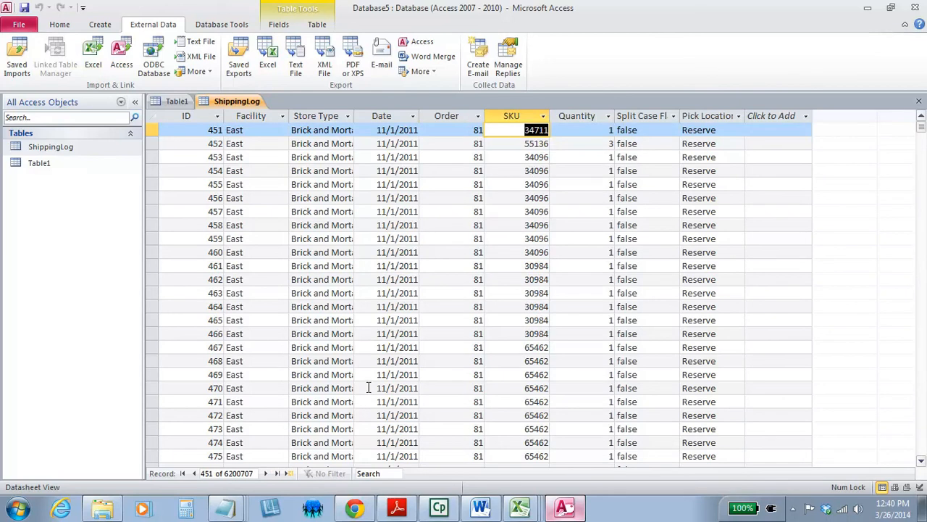
- Compare the Item ID column of the SKU MAster with cu ft volume workbook in Excel with the ShippingLog SKU column in Access
{"action": "mouse_move", "coordinate": [520, 507]}
{"action": "left_click", "coordinate": [512, 480]}
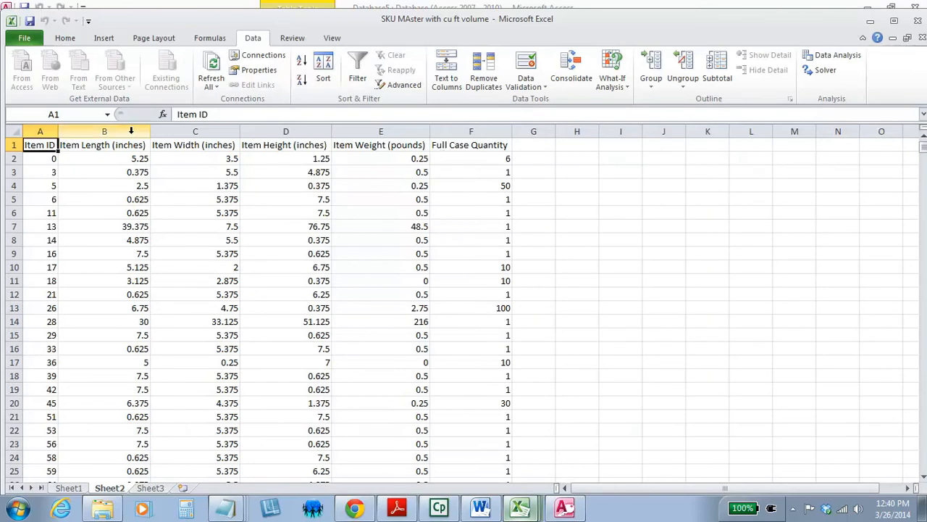
{"action": "left_click", "coordinate": [44, 128]}
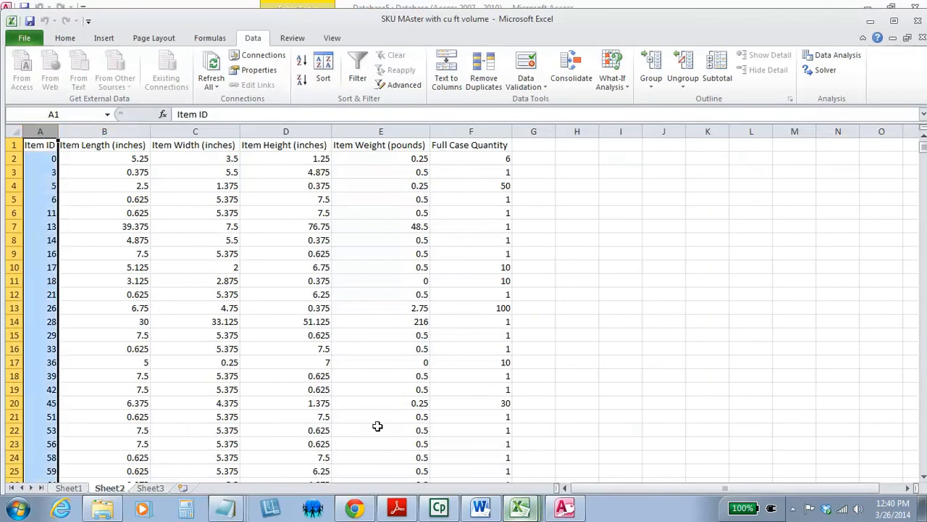
{"action": "left_click", "coordinate": [518, 509]}
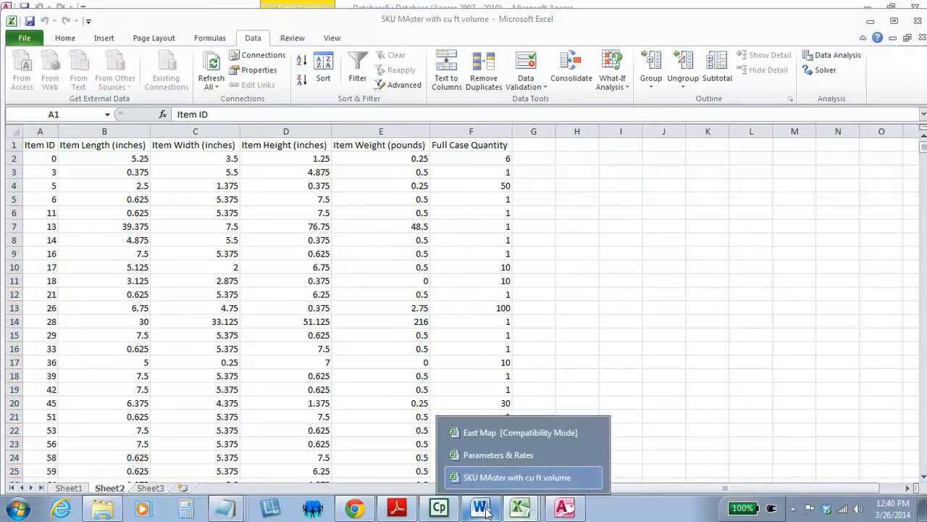
{"action": "left_click", "coordinate": [549, 511]}
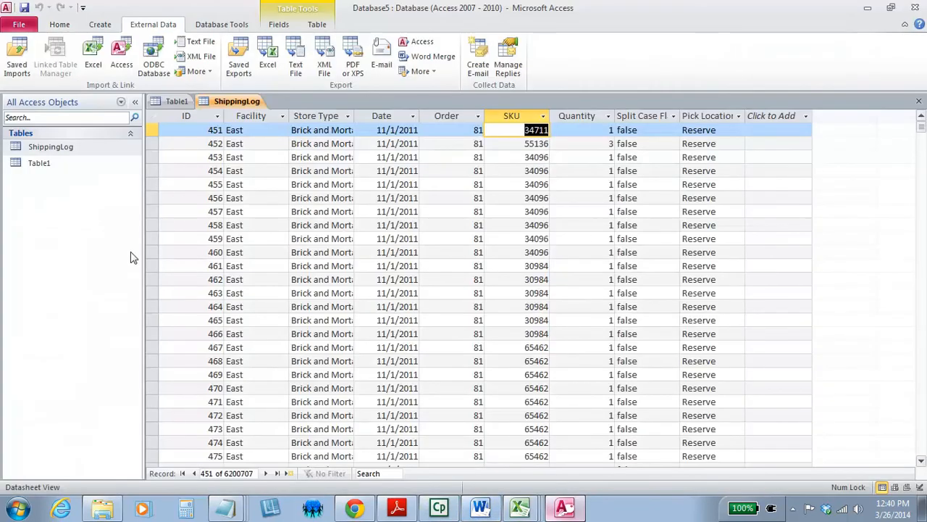
{"action": "left_click", "coordinate": [521, 116]}
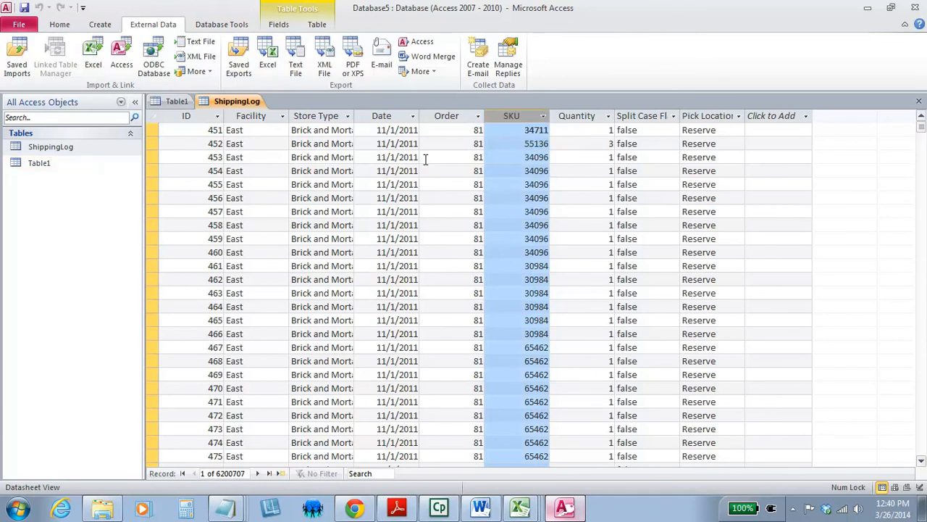
- Inspect the Date, Order and split case values of record 451 and the Pick Location of record 457
{"action": "left_click", "coordinate": [404, 130]}
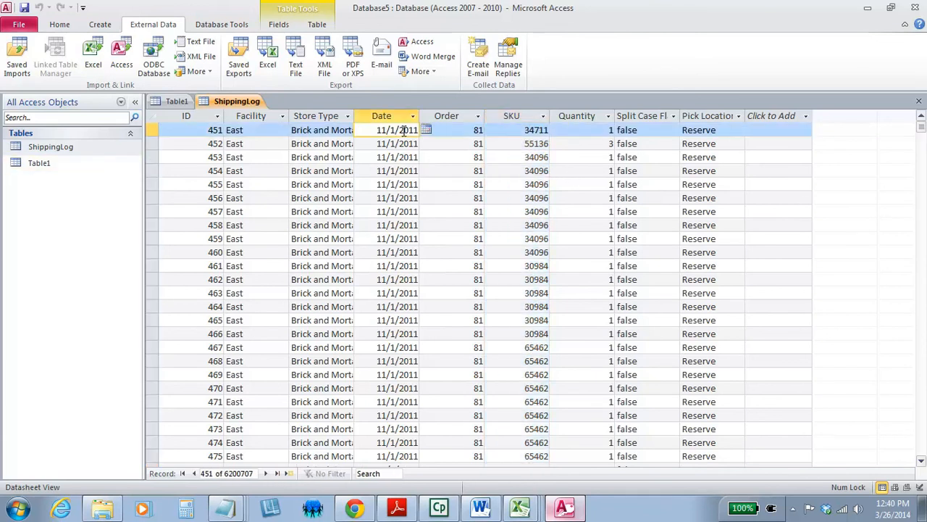
{"action": "left_click", "coordinate": [463, 129]}
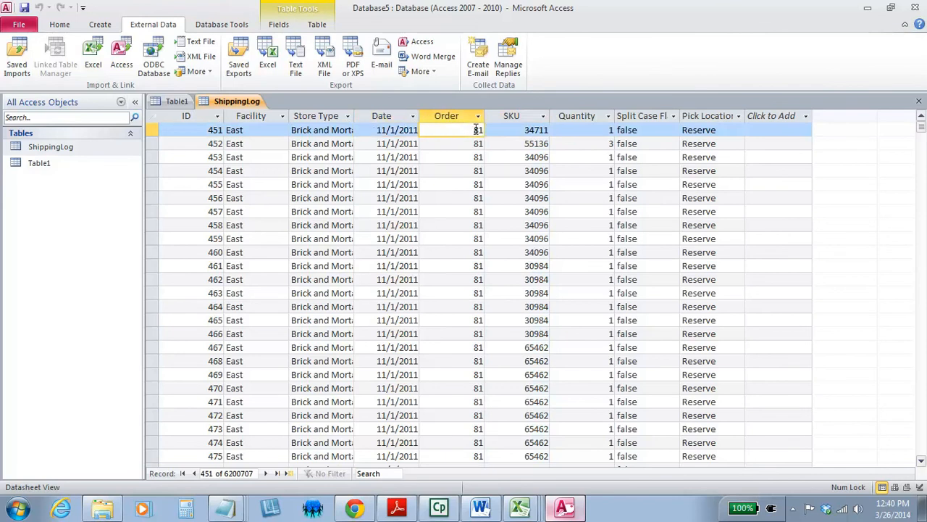
{"action": "left_click", "coordinate": [646, 130]}
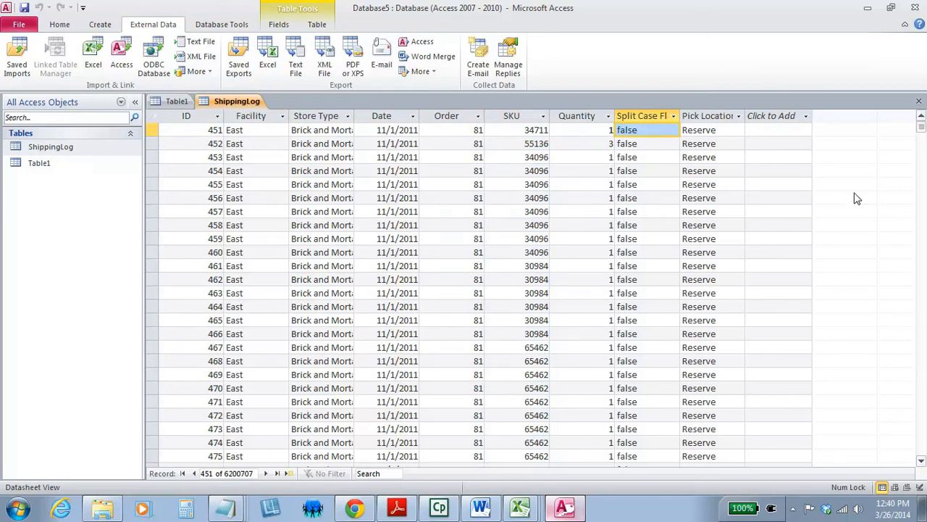
{"action": "left_click", "coordinate": [707, 209]}
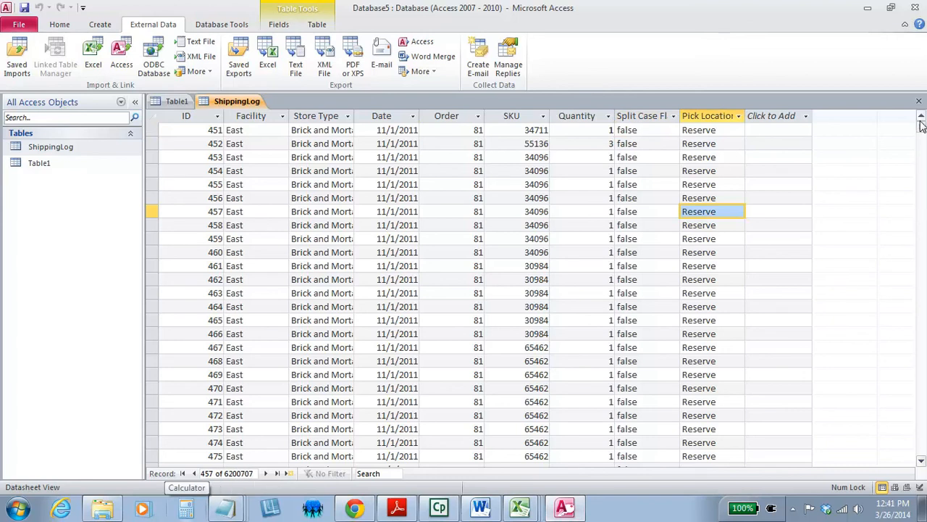
- Go to the records near the end of the ShippingLog table and widen the Store Type column to show the full store type names
{"action": "left_click_drag", "start_coordinate": [921, 127], "coordinate": [920, 210]}
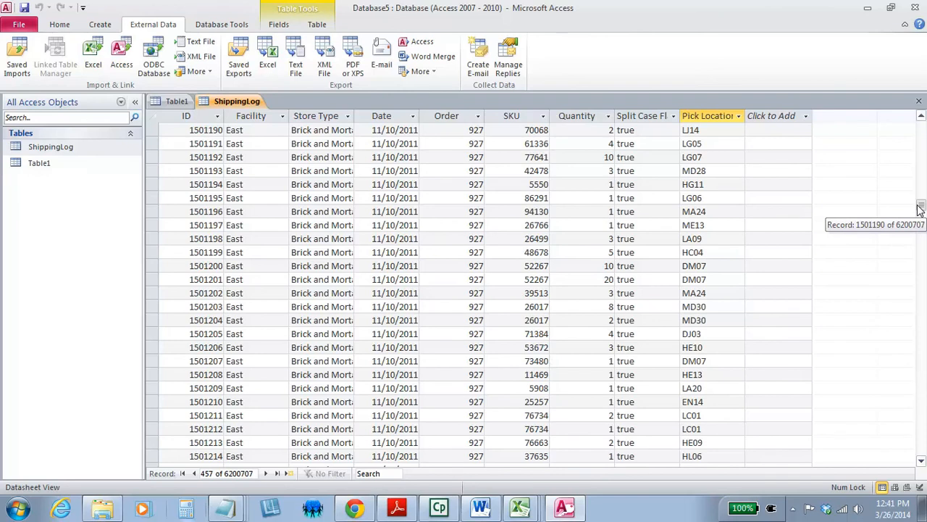
{"action": "left_click_drag", "start_coordinate": [920, 209], "coordinate": [880, 466]}
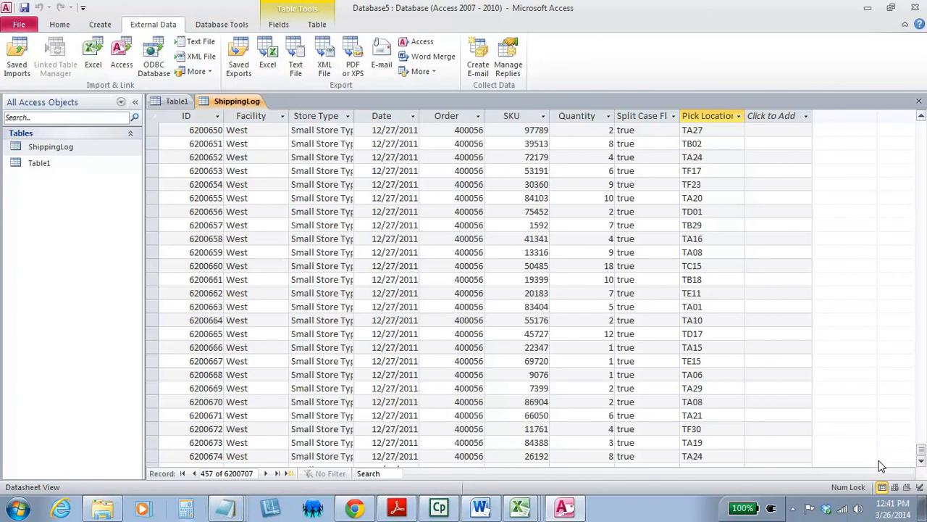
{"action": "left_click", "coordinate": [313, 134]}
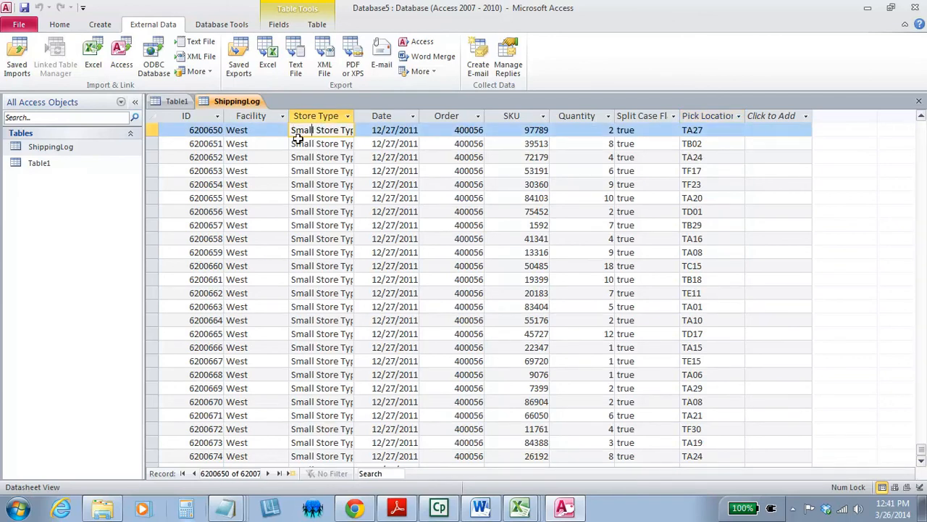
{"action": "left_click_drag", "start_coordinate": [354, 116], "coordinate": [413, 117]}
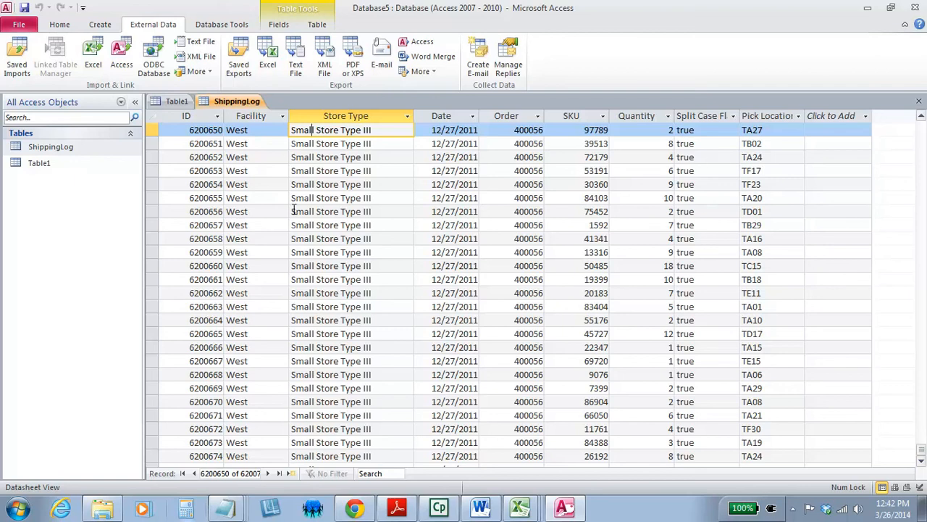
- Review record 6200655 by checking its Facility and selecting its fields from Order through Pick Location
{"action": "left_click", "coordinate": [259, 198]}
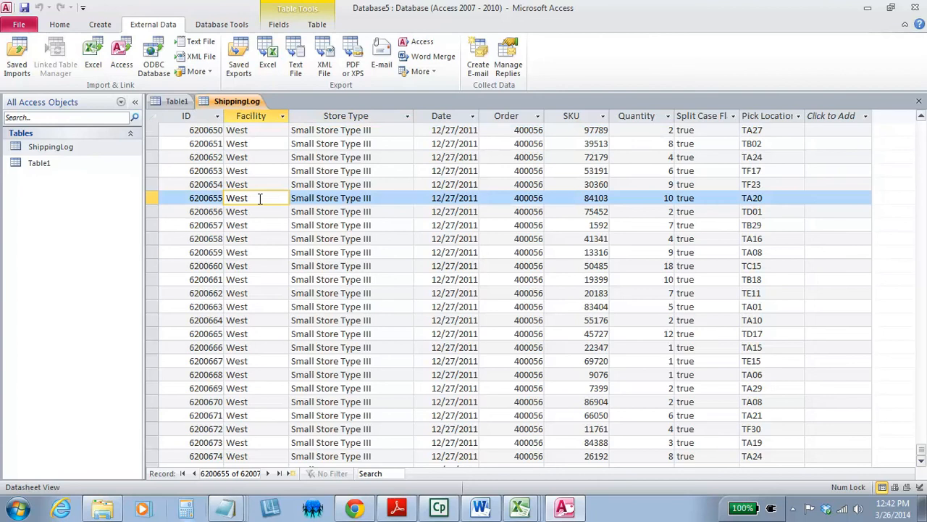
{"action": "left_click", "coordinate": [529, 202]}
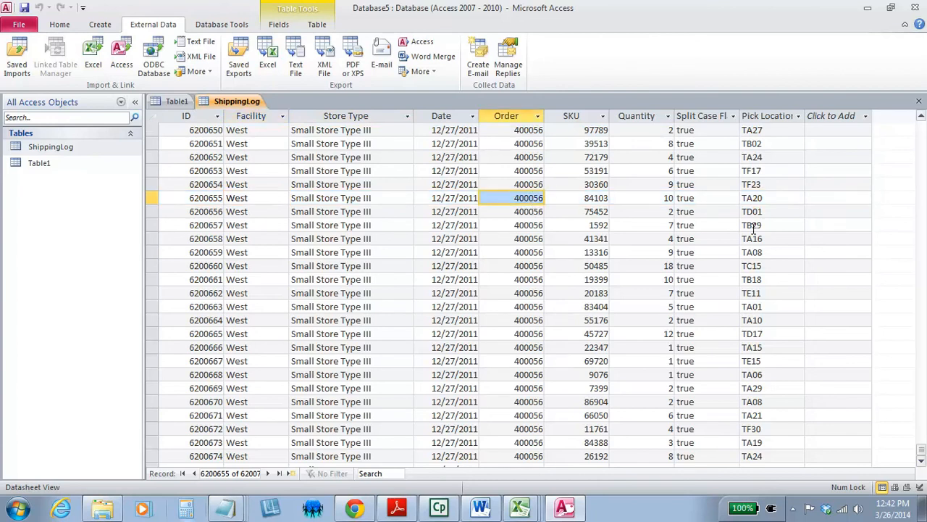
{"action": "left_click", "coordinate": [766, 198], "text": "shift"}
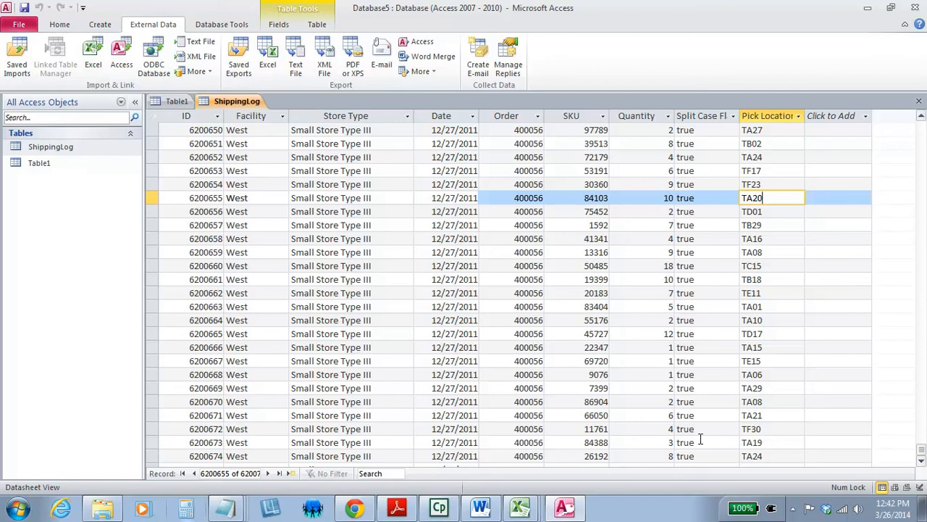
{"action": "left_click", "coordinate": [794, 508]}
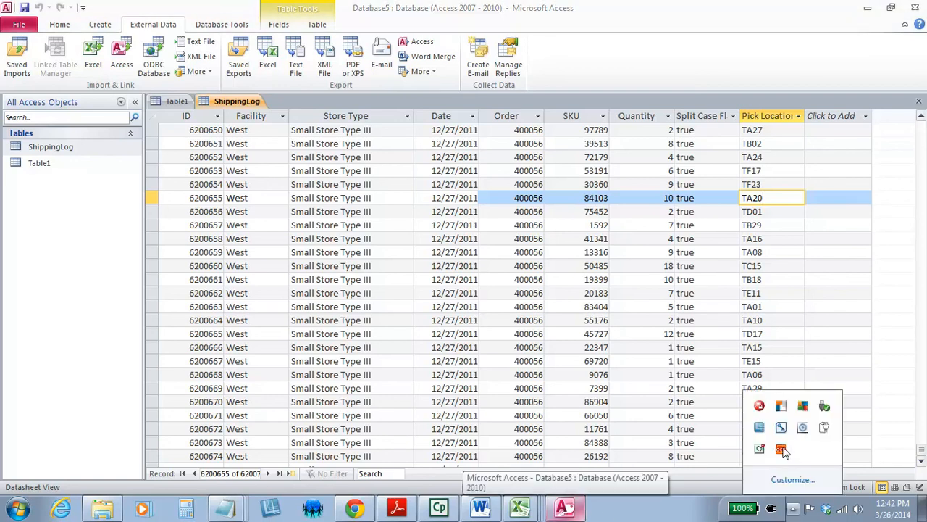